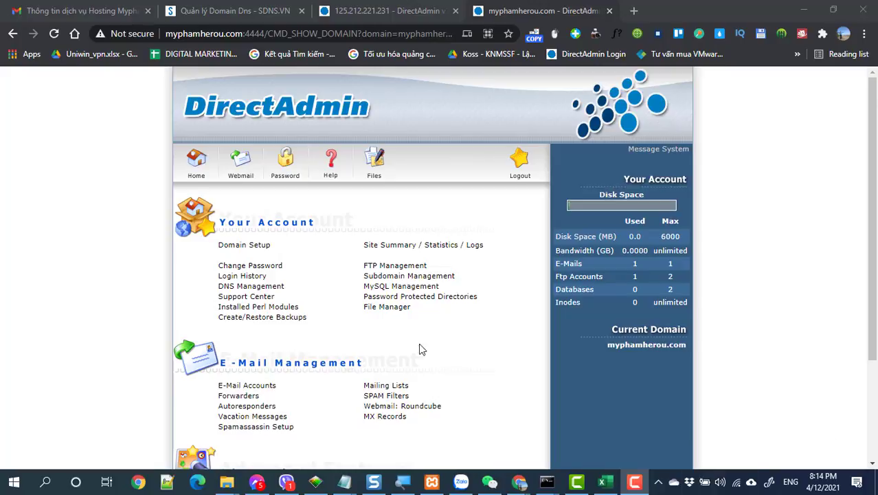
# Stay on the myphamherou.com DirectAdmin account home showing its tools and disk usage
pyautogui.moveTo(230, 483)
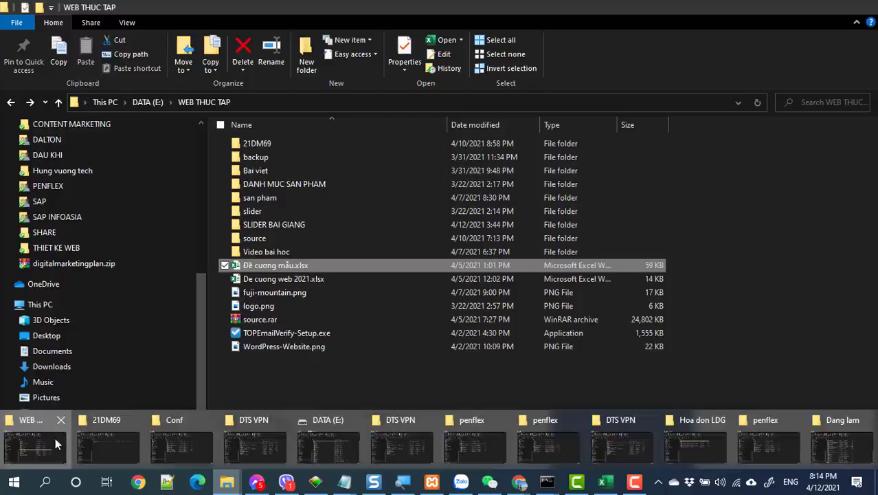
# Open the WEB THUC TAP > backup > upload hosting folder in File Explorer
pyautogui.click(55, 438)
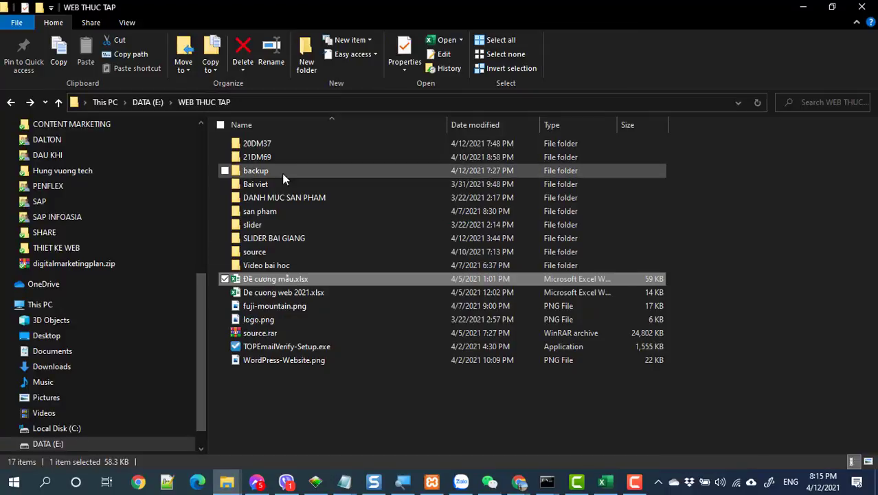
pyautogui.doubleClick(256, 143)
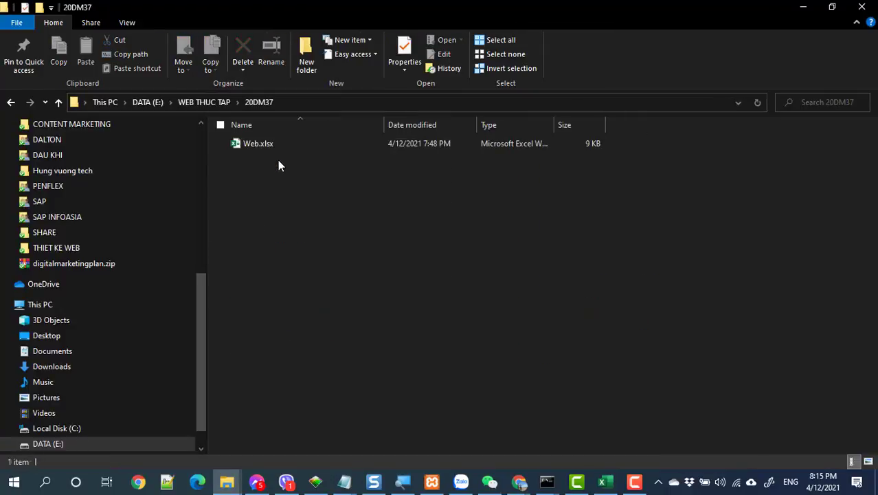
pyautogui.click(198, 101)
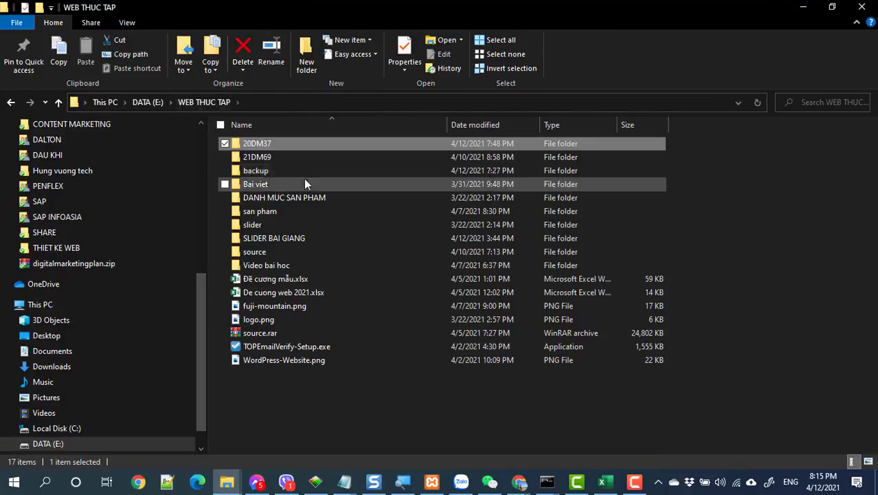
pyautogui.doubleClick(256, 170)
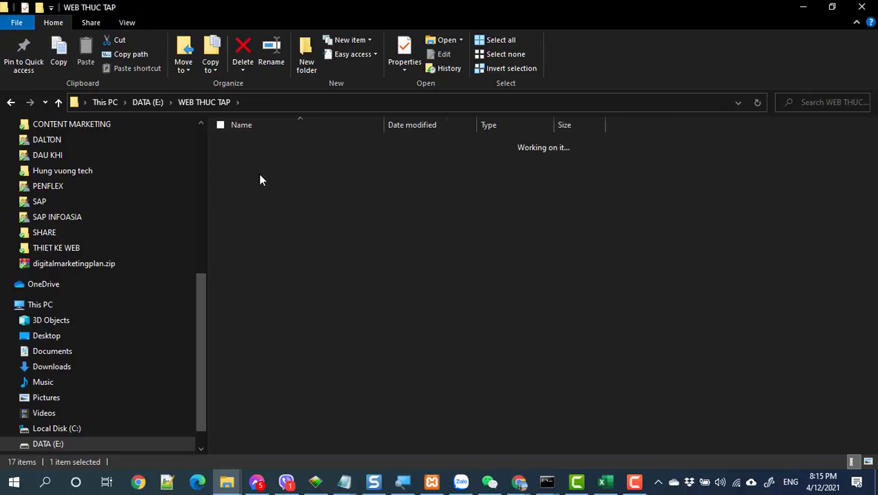
pyautogui.click(269, 200)
pyautogui.doubleClick(269, 200)
# Auto-fit the Name column so the hocwordpress archive zip and installer.php names show fully
pyautogui.moveTo(253, 191); pyautogui.dragTo(524, 138)
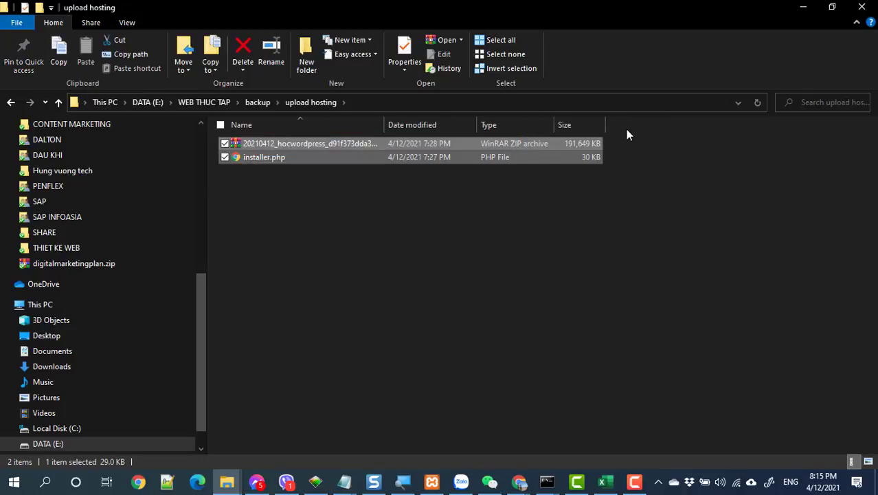
pyautogui.doubleClick(384, 124)
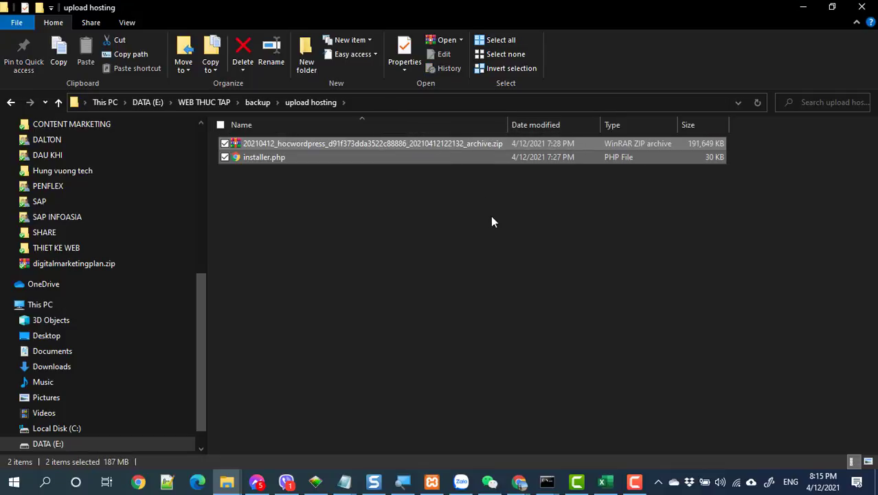
pyautogui.click(459, 223)
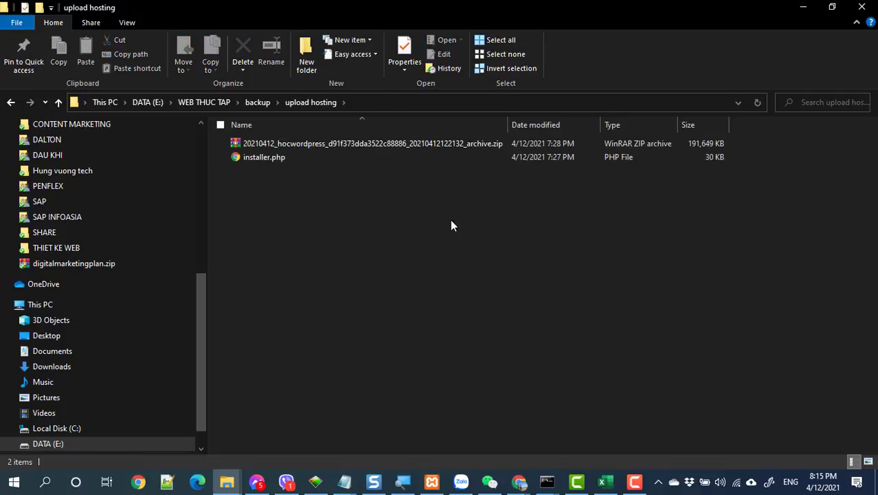
pyautogui.click(255, 160)
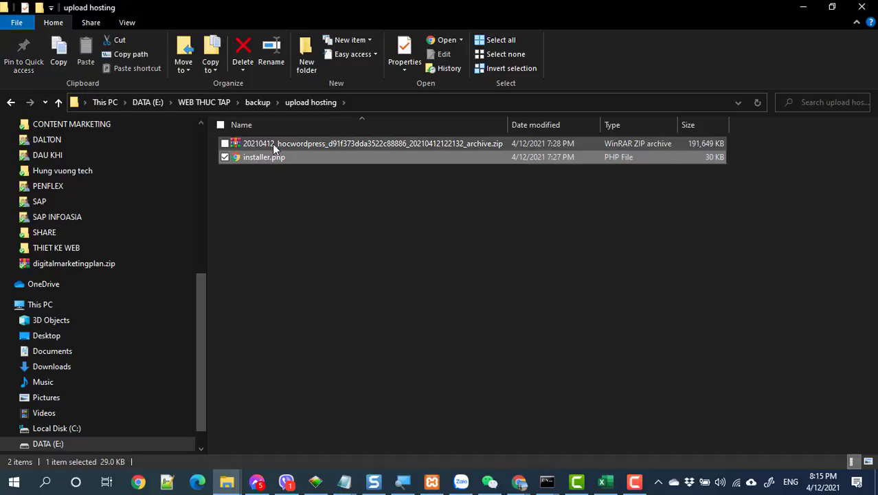
pyautogui.click(272, 144)
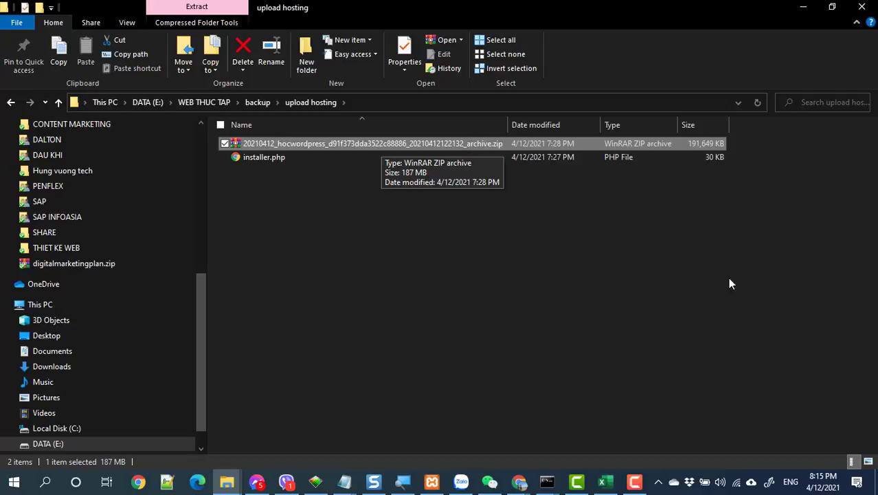
pyautogui.click(767, 294)
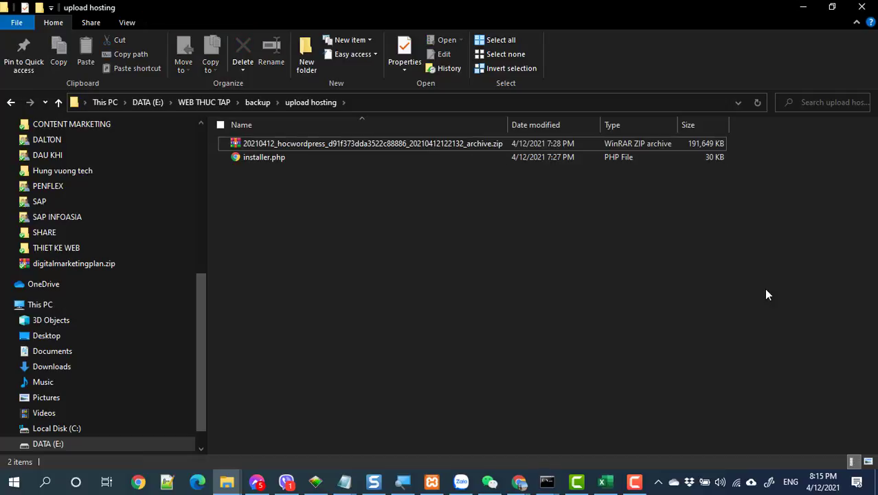
pyautogui.click(518, 481)
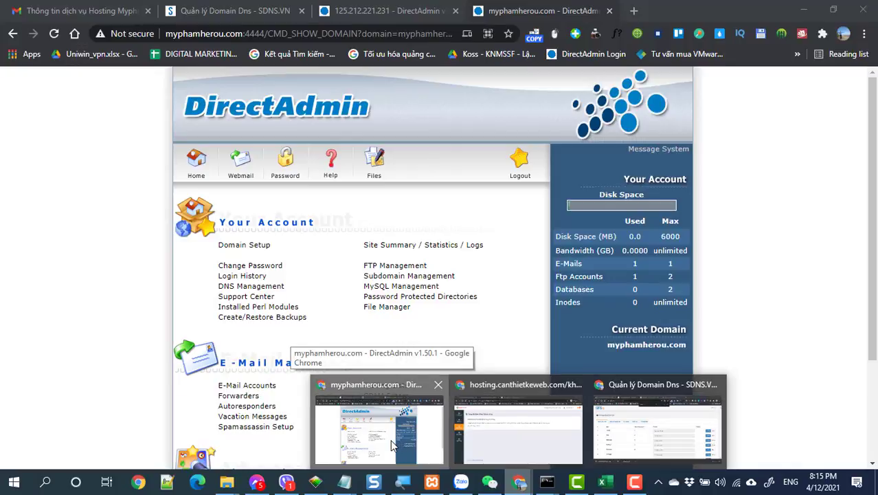
# Close the SDNS.vn DNS records tab and return to the DirectAdmin panel at 125.212.221.231
pyautogui.click(393, 443)
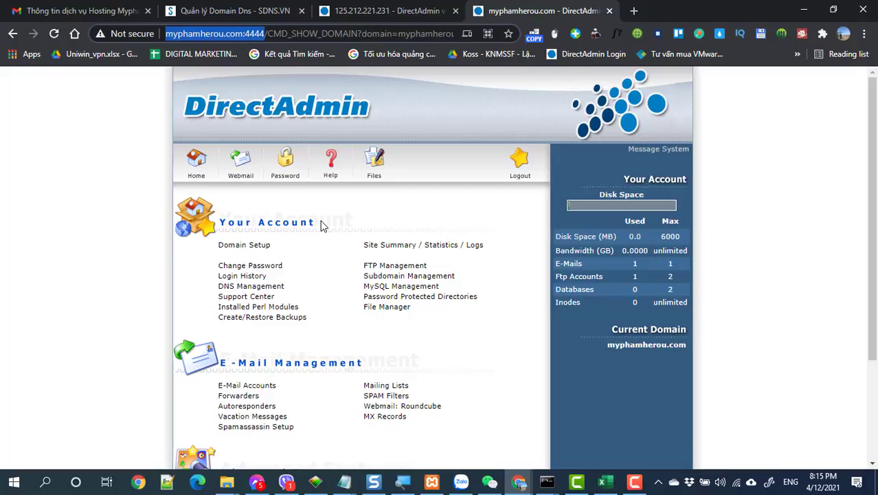
pyautogui.click(289, 13)
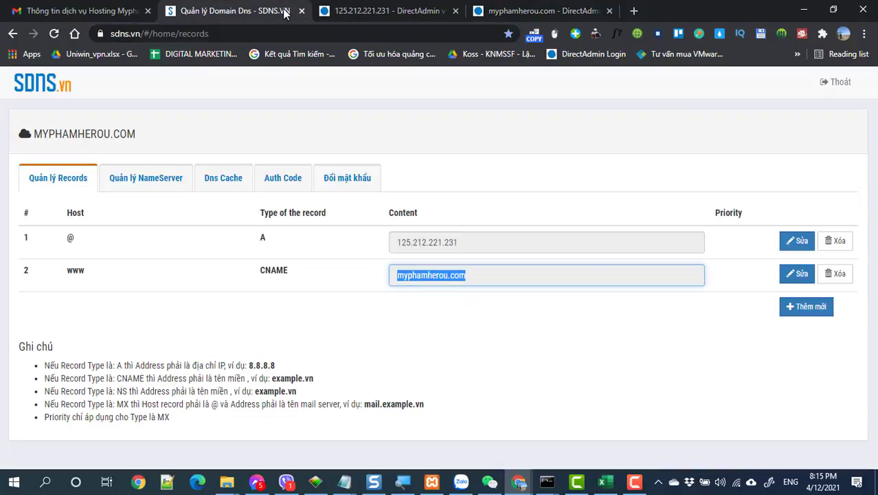
pyautogui.click(301, 11)
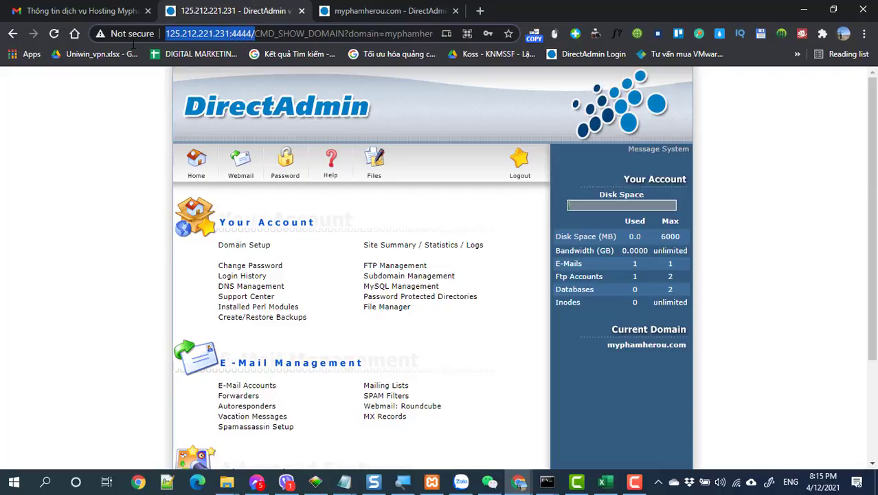
pyautogui.click(340, 12)
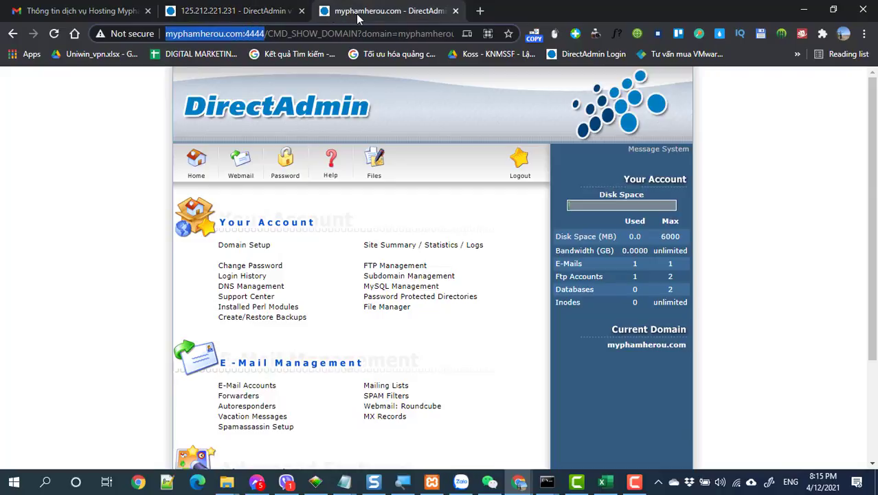
pyautogui.click(247, 15)
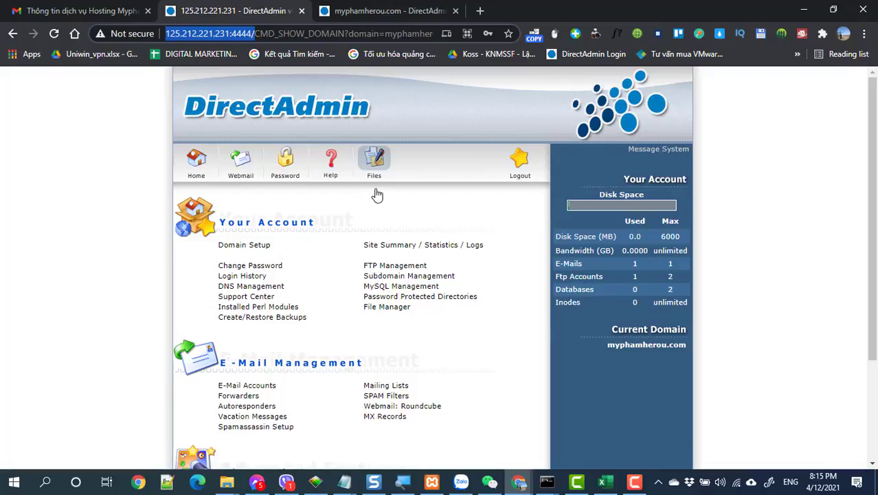
# Browse the File Manager to domains/myphamherou.com/public_html and review its default files
pyautogui.click(374, 162)
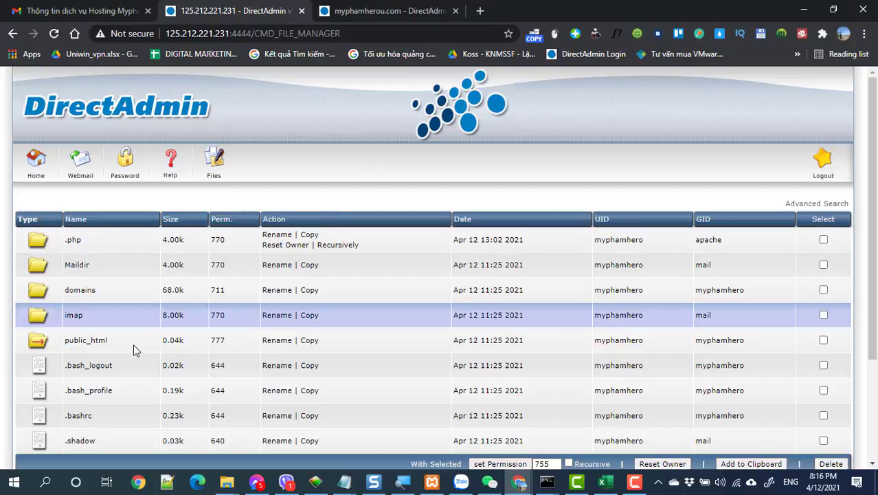
pyautogui.click(92, 344)
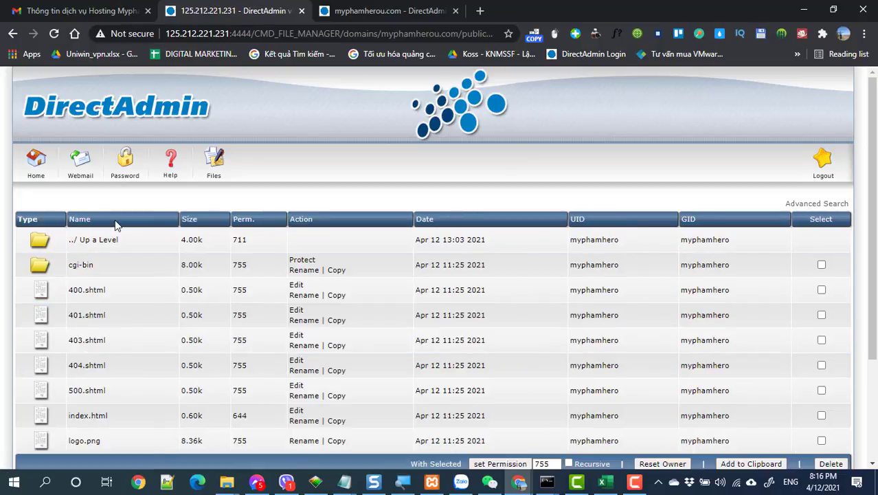
pyautogui.scroll(-3, 263, 288)
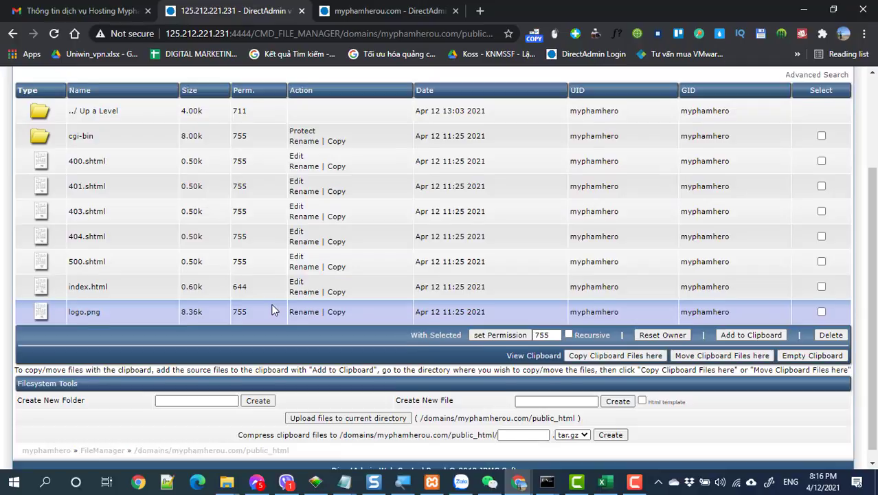
pyautogui.scroll(3, 272, 305)
pyautogui.scroll(-3, 261, 295)
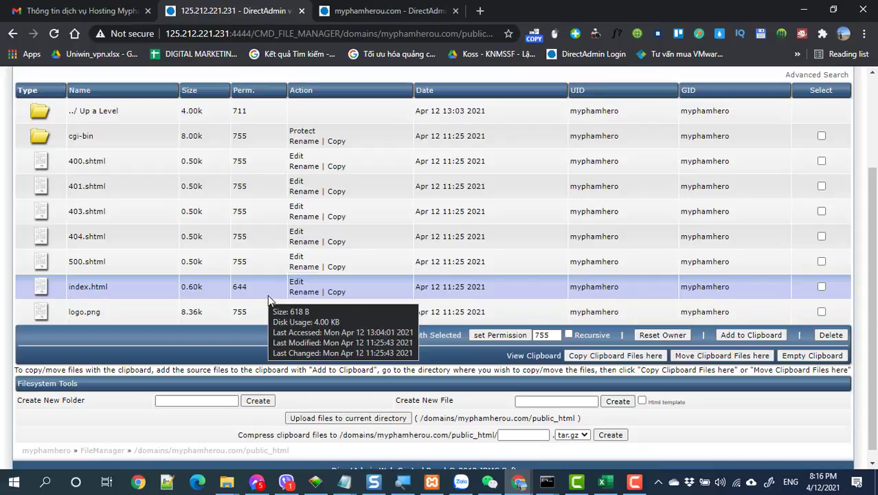
pyautogui.scroll(1, 269, 300)
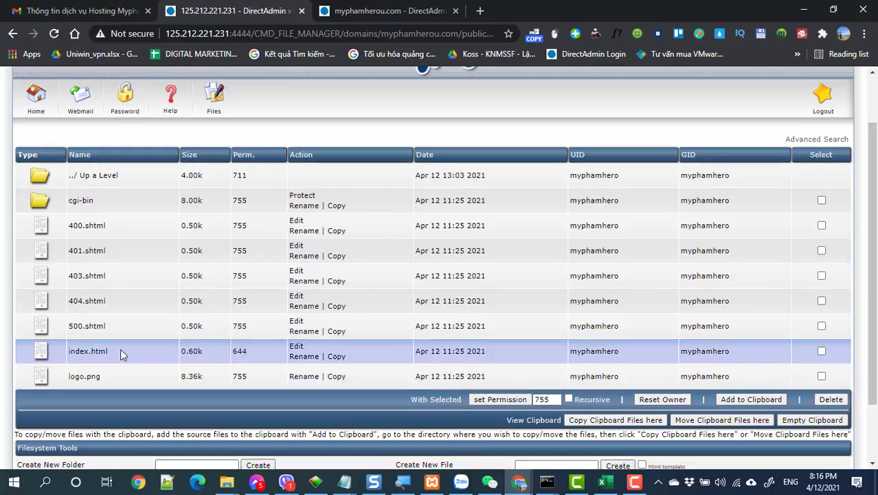
# Select every item in public_html and delete them, confirming the prompt
pyautogui.click(821, 351)
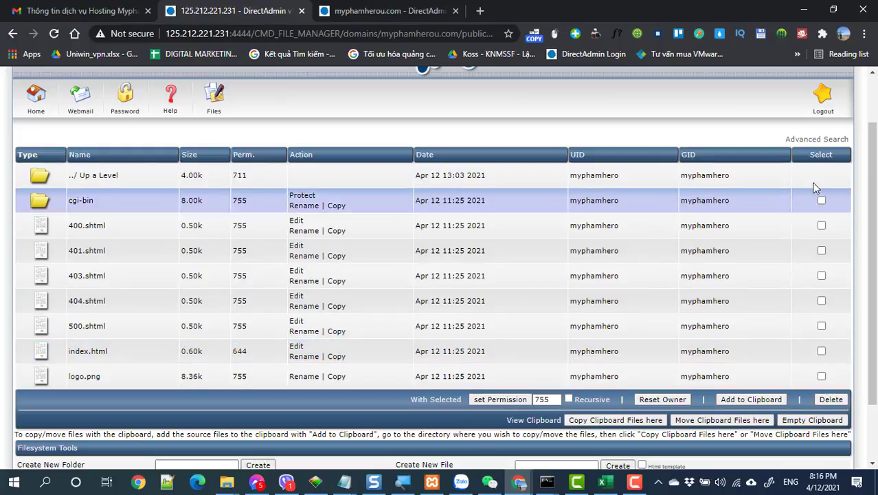
pyautogui.click(819, 159)
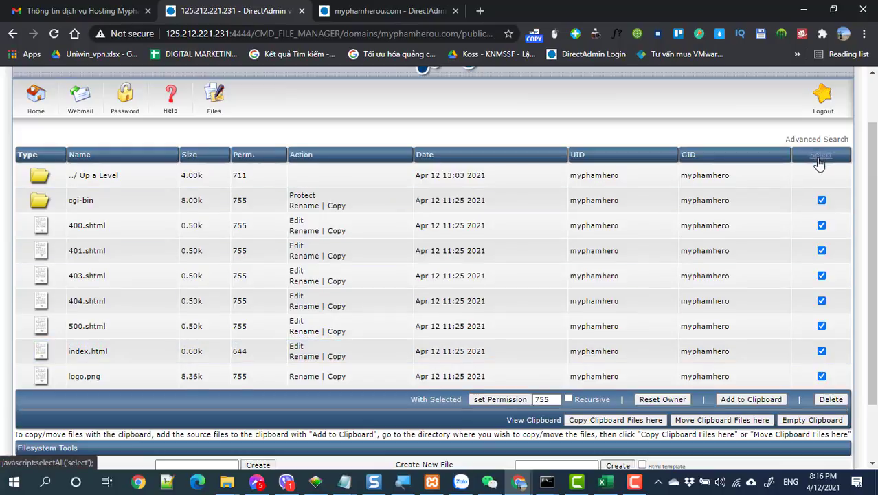
pyautogui.click(831, 400)
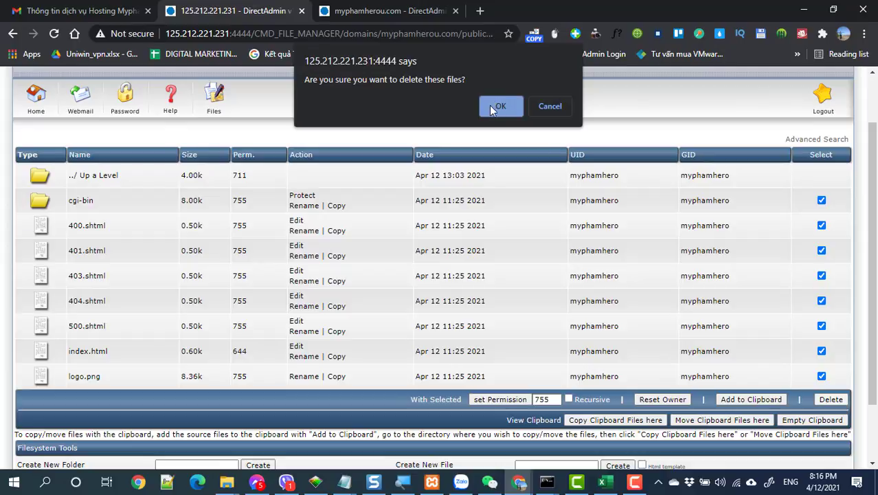
pyautogui.click(549, 107)
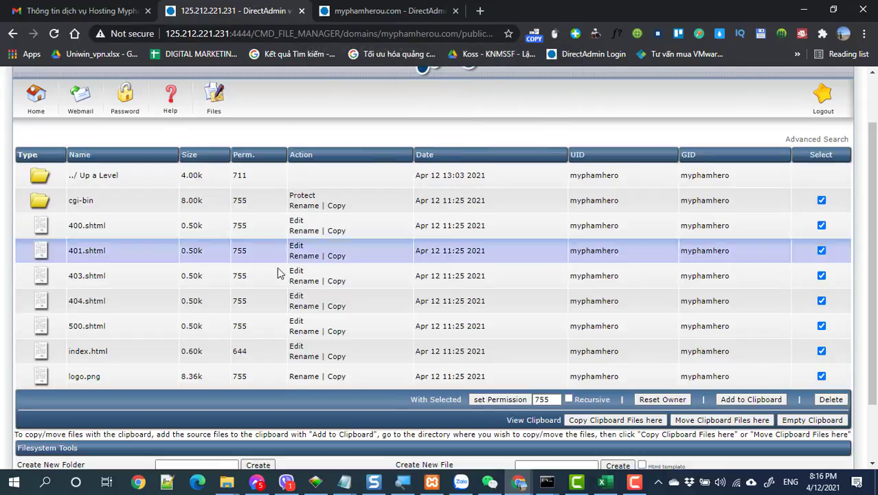
# Verify the myphamherou.com/public_html path, then select and delete the remaining files
pyautogui.moveTo(401, 33); pyautogui.dragTo(323, 33)
pyautogui.click(456, 33)
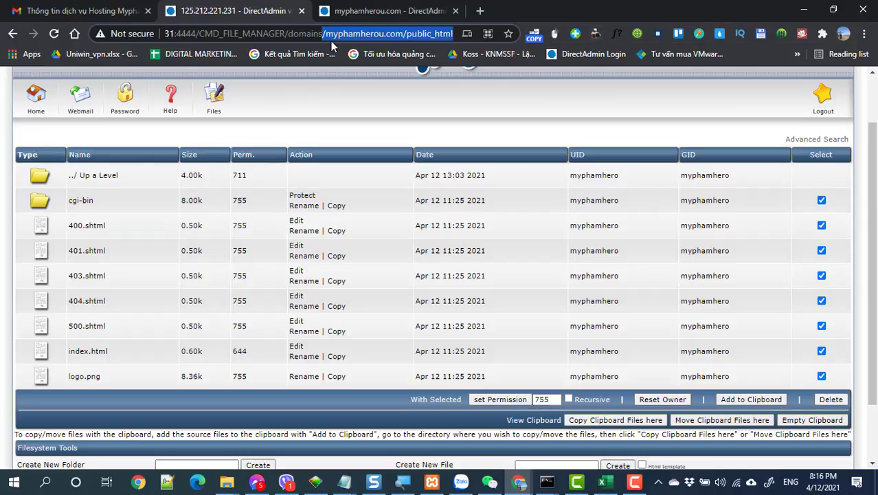
pyautogui.moveTo(324, 35); pyautogui.dragTo(454, 34)
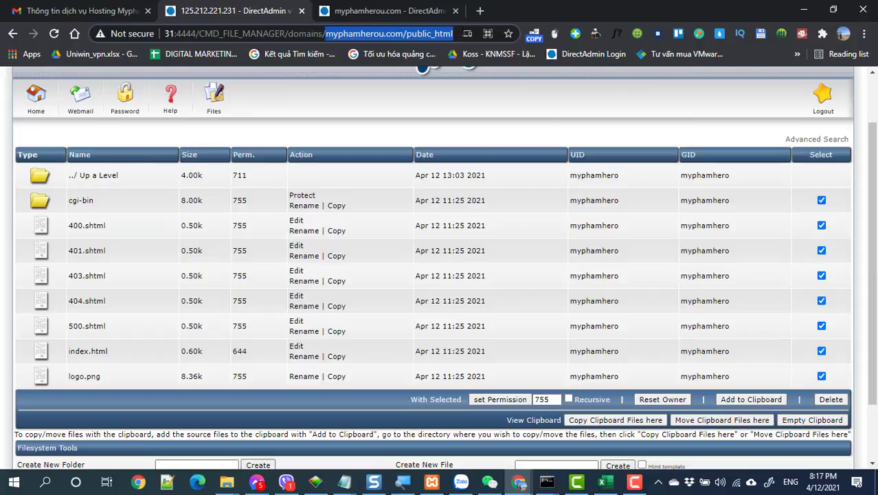
pyautogui.click(821, 158)
pyautogui.click(820, 155)
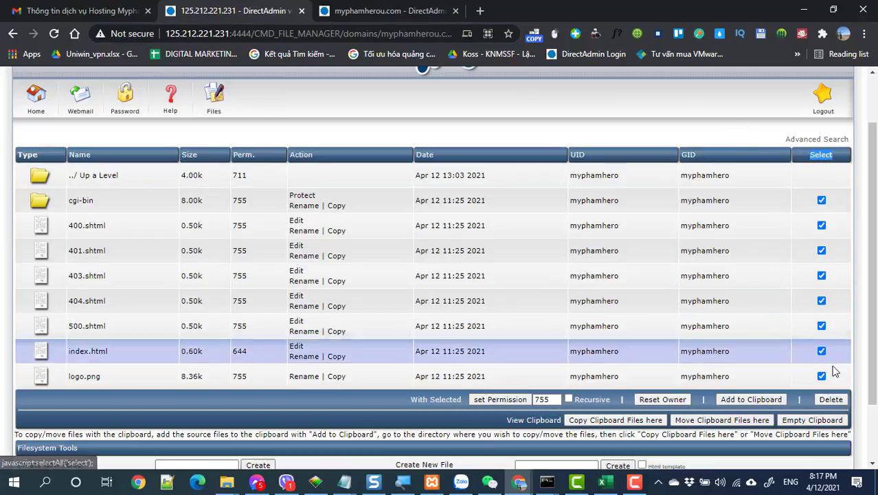
pyautogui.click(838, 402)
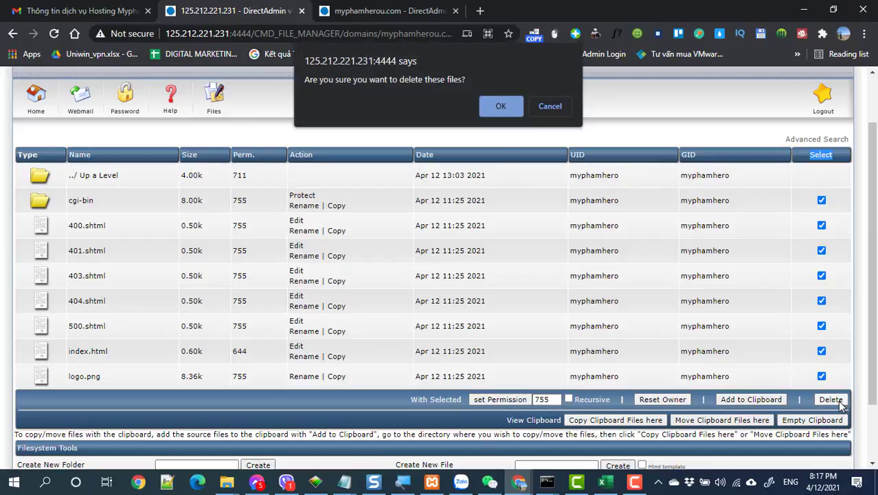
pyautogui.click(489, 111)
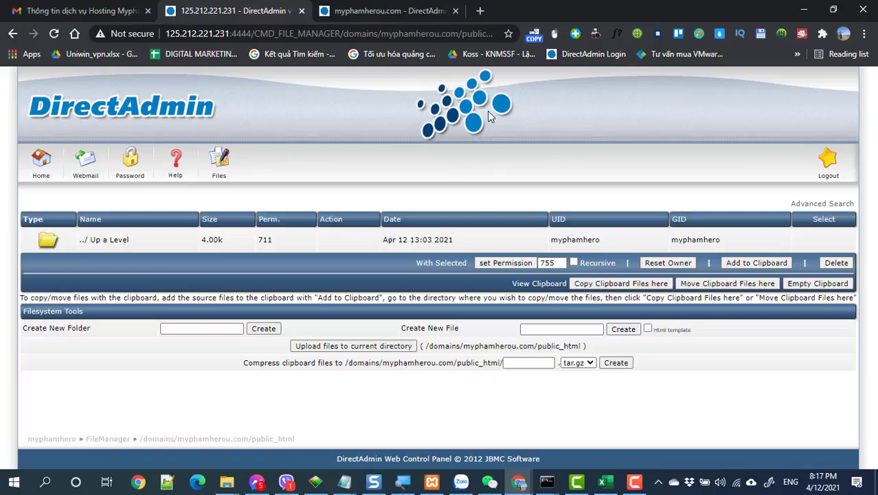
# Choose installer.php from DATA (E:) > WEB THUC TAP > backup > upload hosting as the first upload file
pyautogui.click(316, 346)
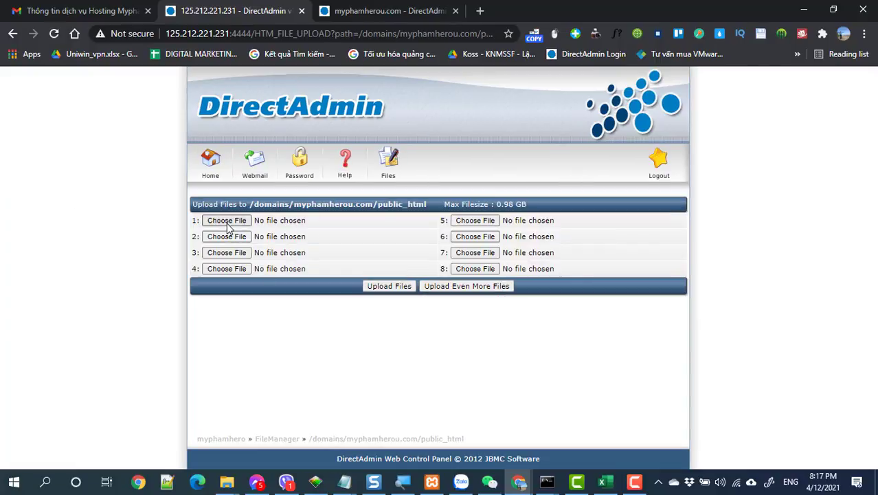
pyautogui.click(227, 222)
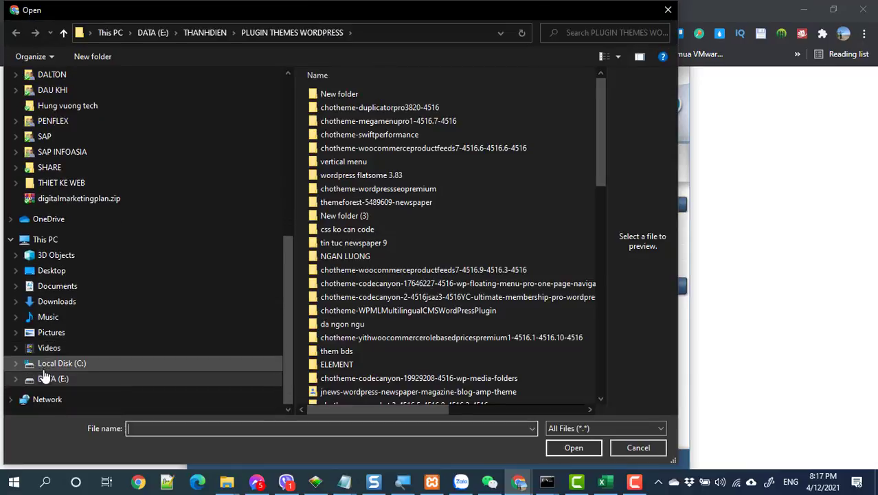
pyautogui.click(43, 377)
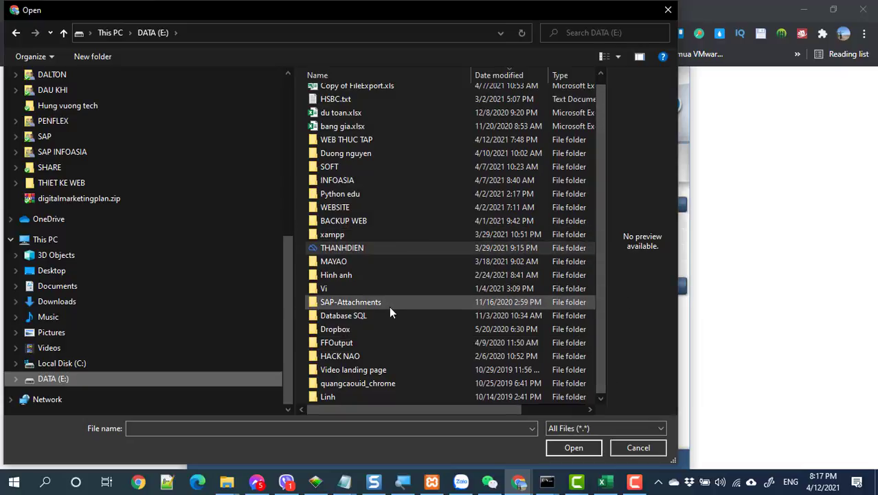
pyautogui.scroll(1, 389, 313)
pyautogui.scroll(-1, 596, 238)
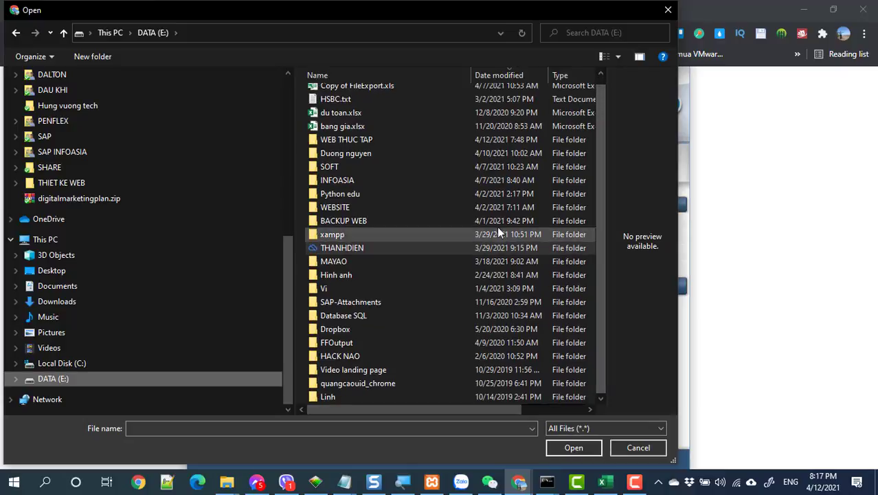
pyautogui.doubleClick(350, 142)
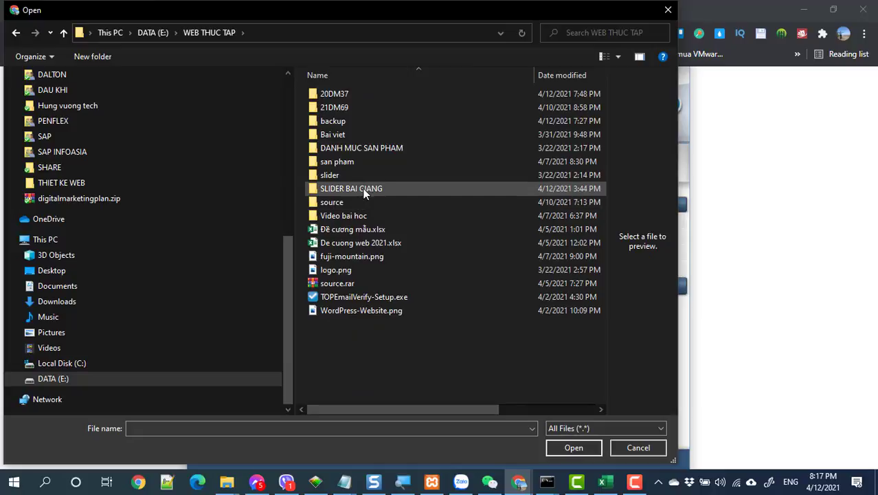
pyautogui.doubleClick(329, 120)
pyautogui.doubleClick(332, 149)
pyautogui.click(333, 110)
pyautogui.doubleClick(333, 110)
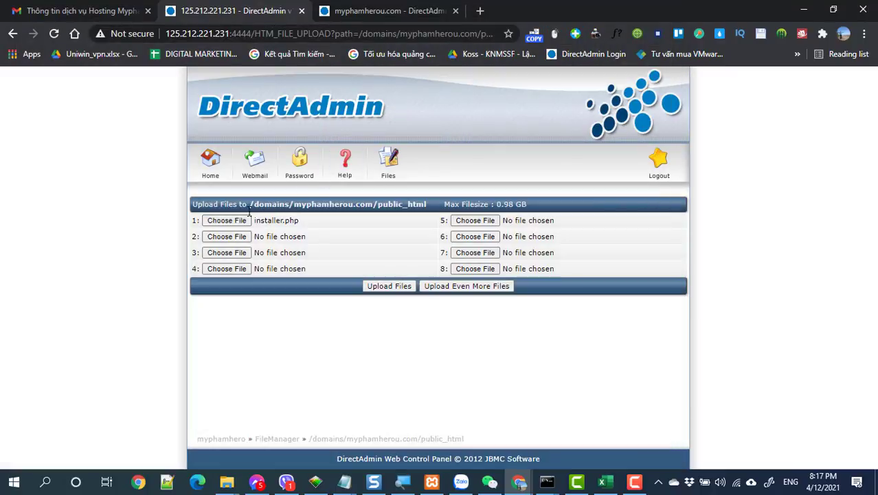
# Add the site archive zip as the second file, upload both, and return to the listing
pyautogui.press('Return')
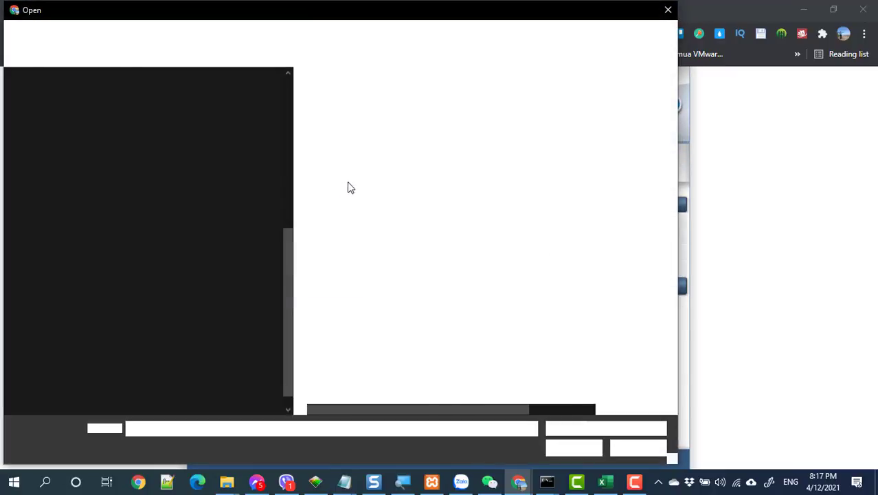
pyautogui.click(397, 93)
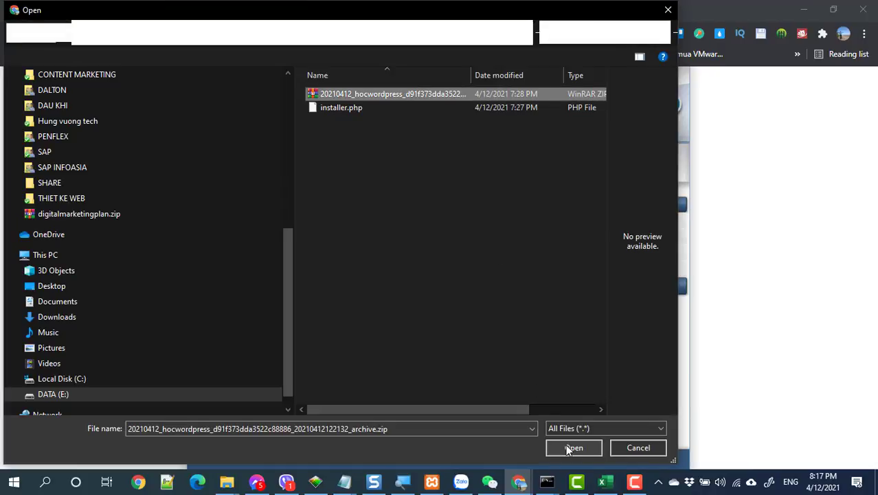
pyautogui.press('Return')
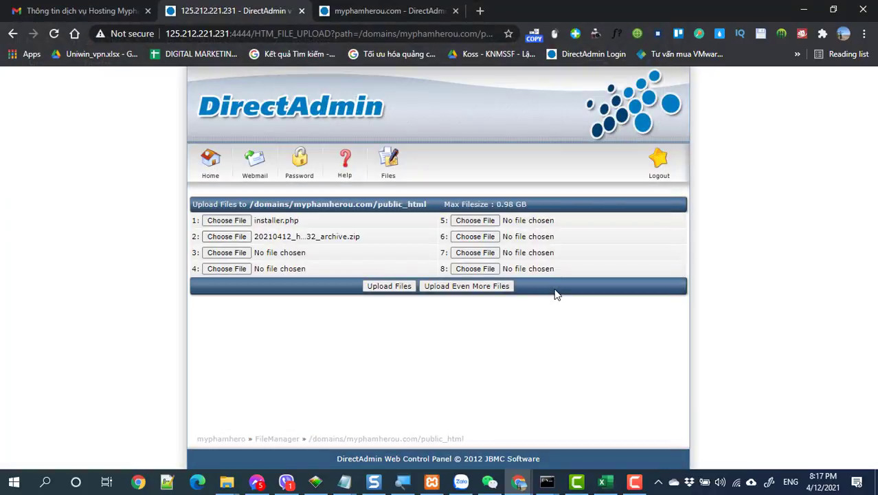
pyautogui.click(398, 287)
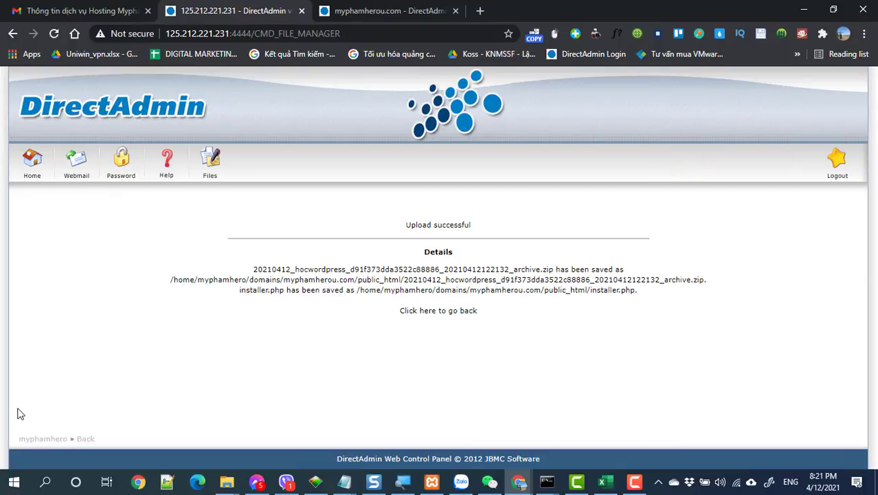
pyautogui.click(427, 313)
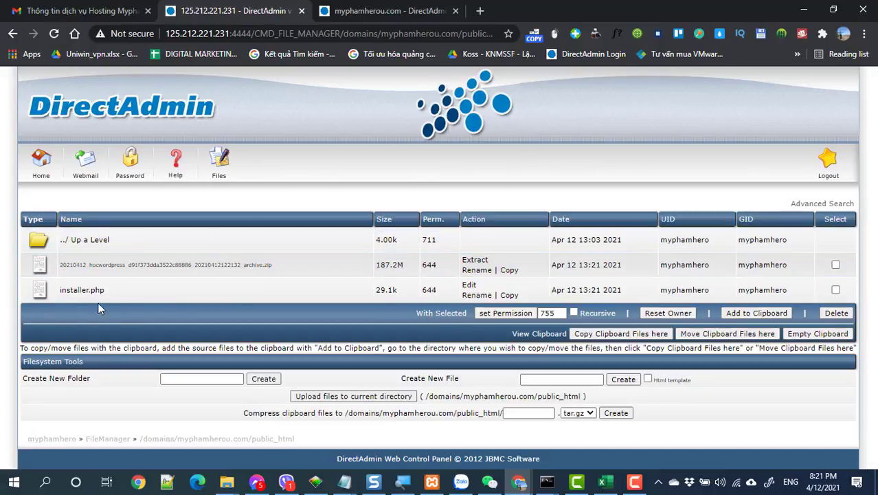
pyautogui.moveTo(157, 300)
pyautogui.rightClick(39, 160)
# Open the panel home in a new tab and reach MySQL Management's new database form
pyautogui.click(97, 169)
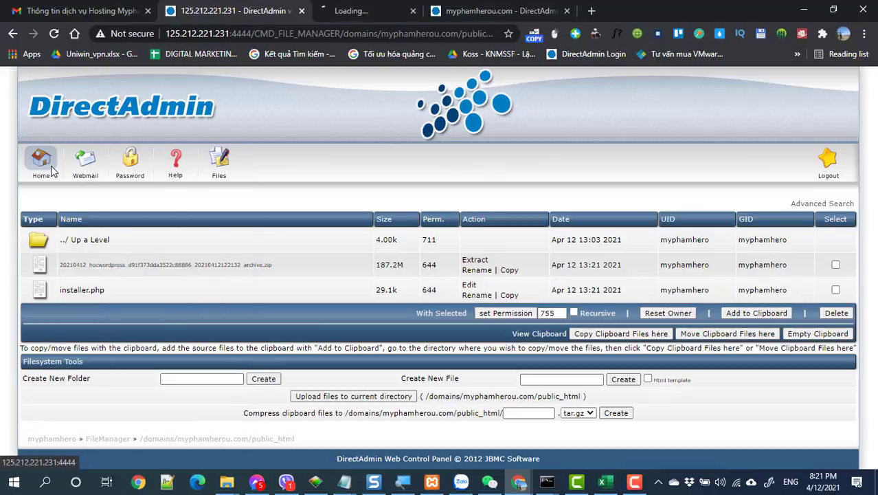
pyautogui.click(358, 13)
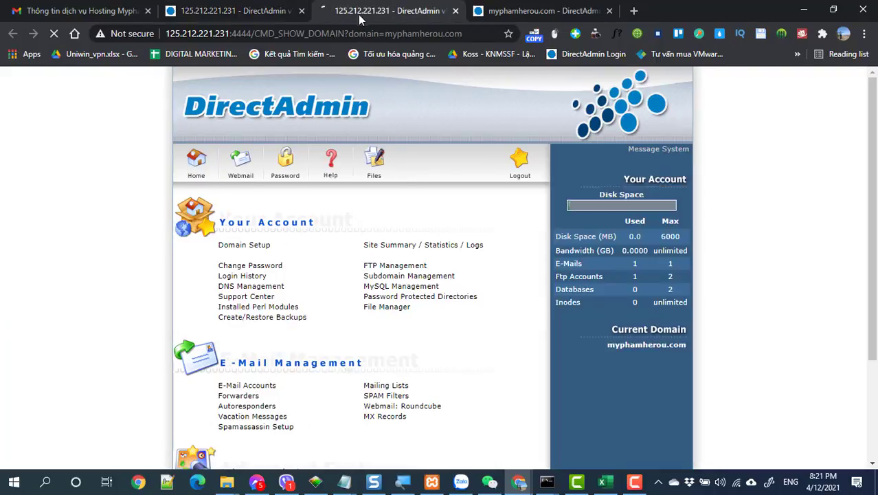
pyautogui.click(378, 287)
pyautogui.click(200, 200)
# Create database myphamhero_data with a _user username and random password, then select its details
pyautogui.click(390, 219)
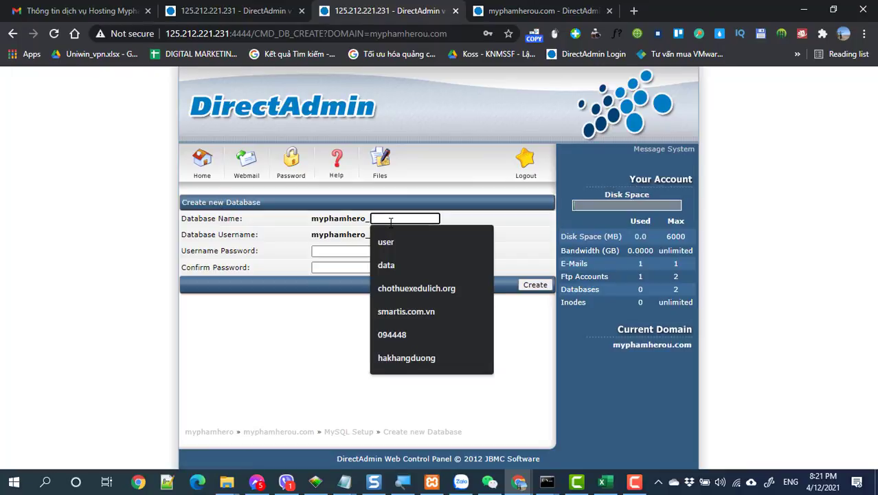
pyautogui.write('data')
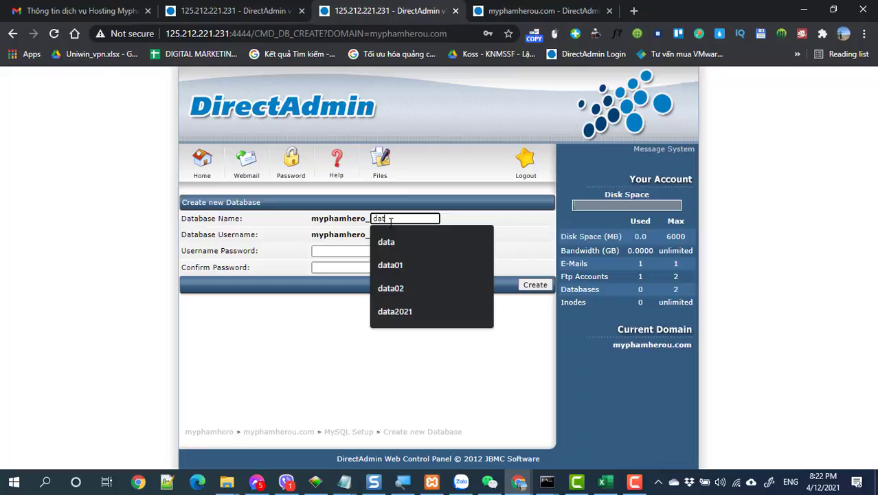
pyautogui.press('Tab')
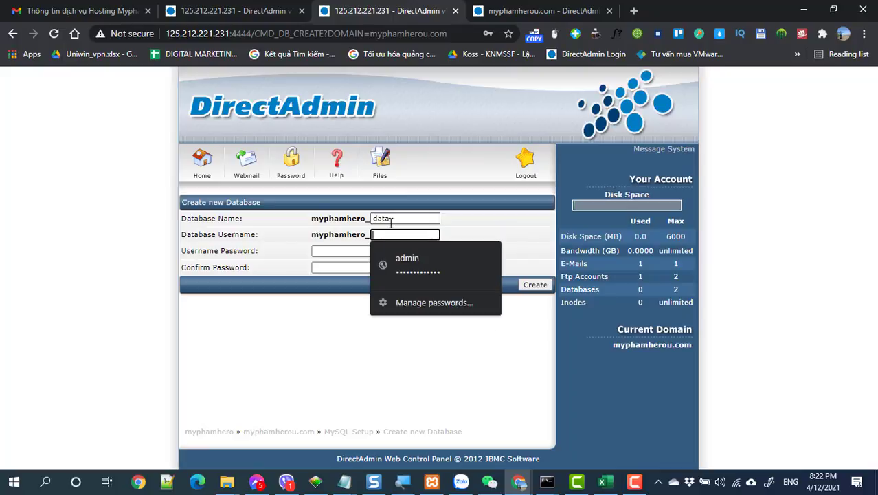
pyautogui.write('us')
pyautogui.press('Tab')
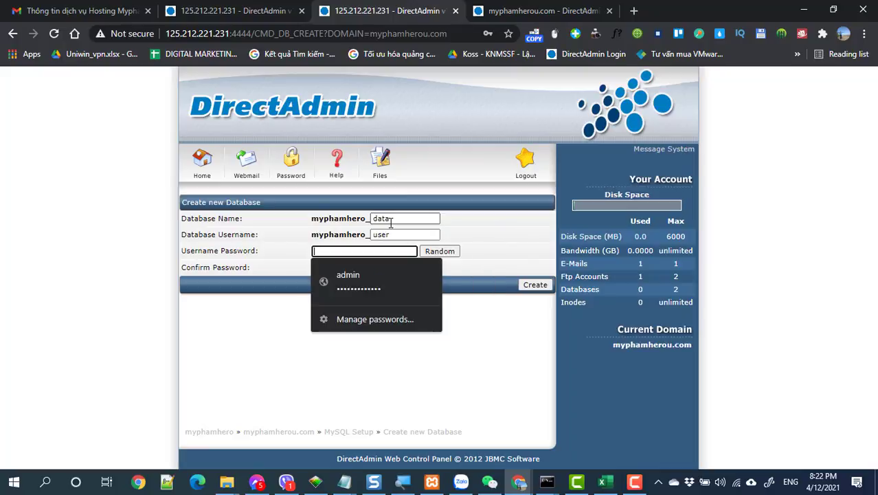
pyautogui.click(440, 251)
pyautogui.click(439, 251)
pyautogui.click(536, 286)
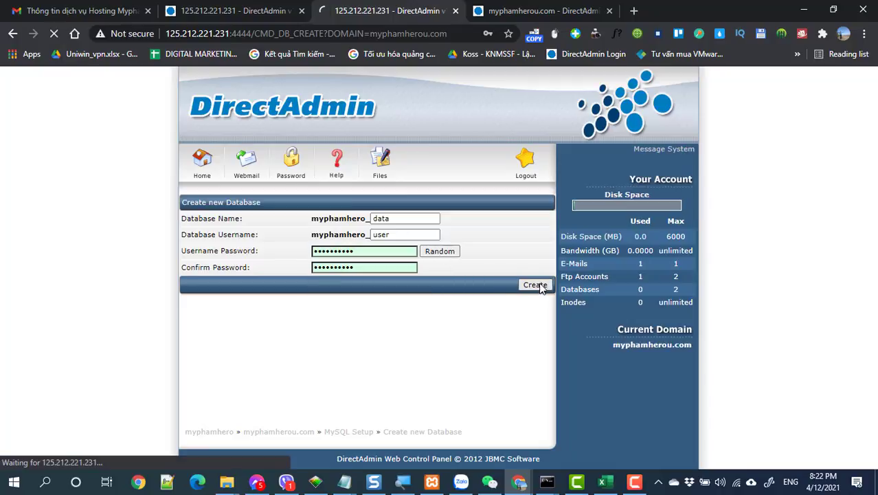
pyautogui.moveTo(432, 341); pyautogui.dragTo(372, 342)
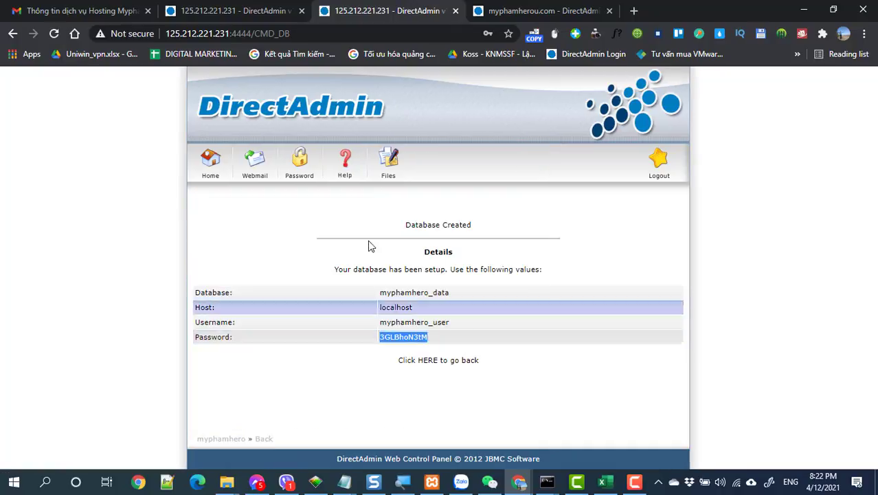
pyautogui.moveTo(405, 224); pyautogui.dragTo(261, 425)
pyautogui.hotkey('ctrl', 'c')
# Paste the copied database details into a new Notepad note, then return to the file manager tab
pyautogui.click(45, 482)
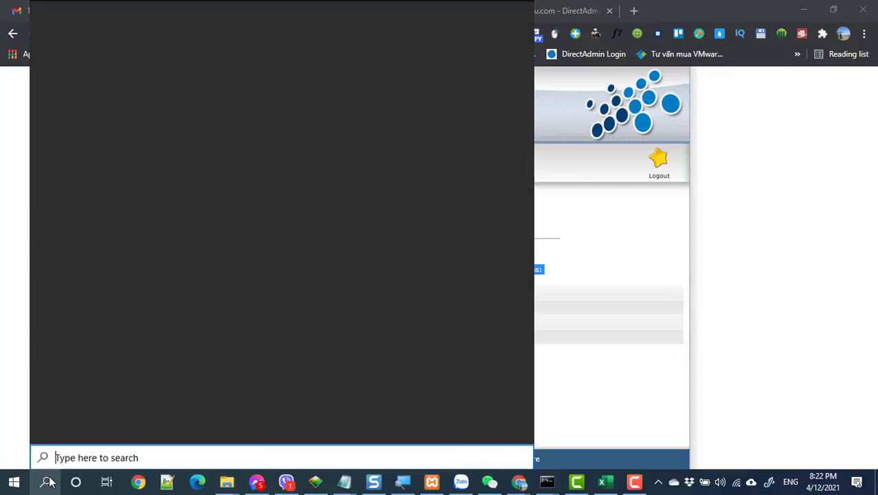
pyautogui.write('not')
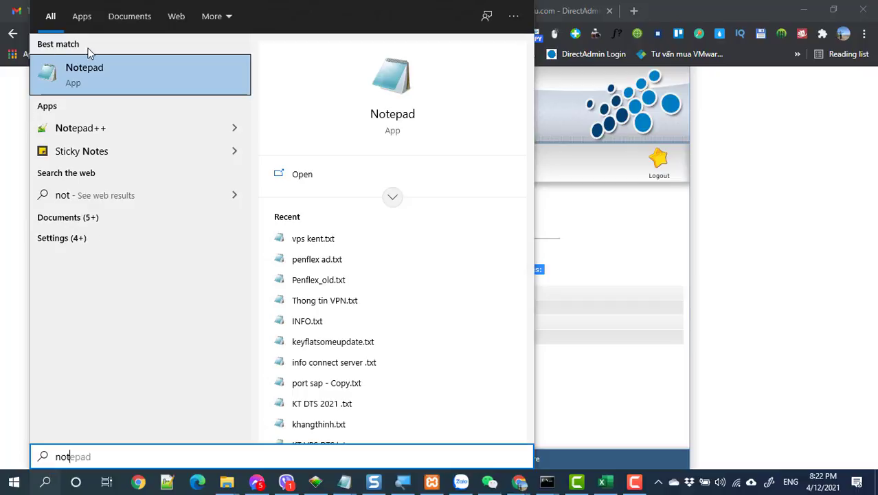
pyautogui.click(89, 70)
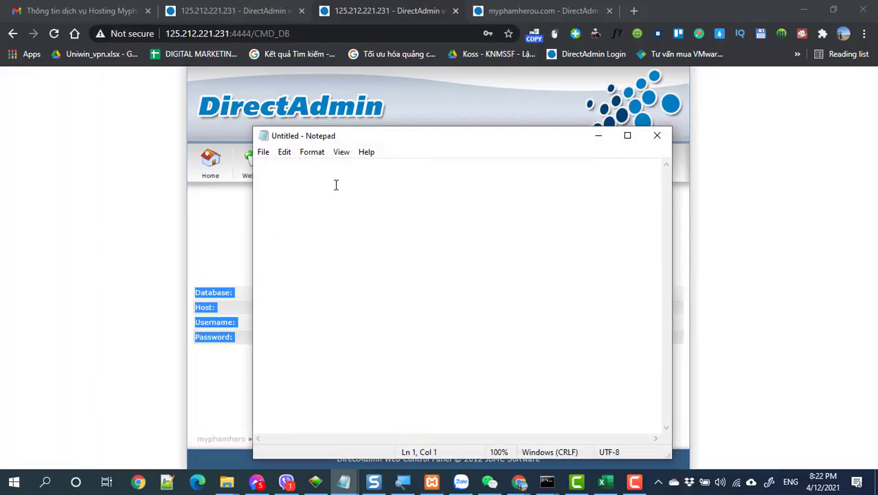
pyautogui.hotkey('ctrl', 'v')
pyautogui.click(107, 318)
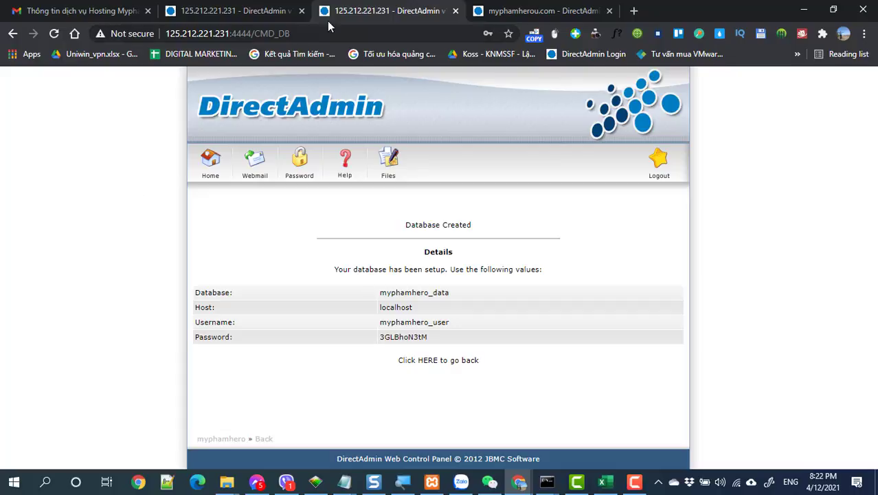
pyautogui.click(231, 9)
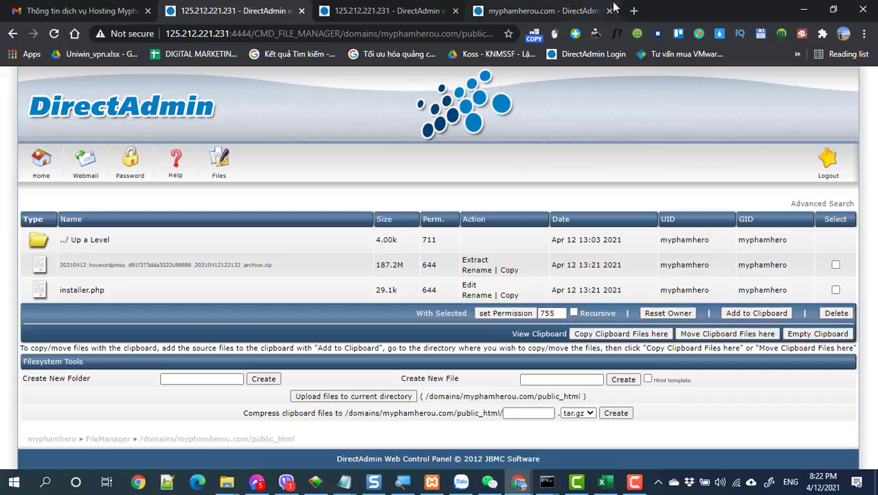
pyautogui.click(633, 10)
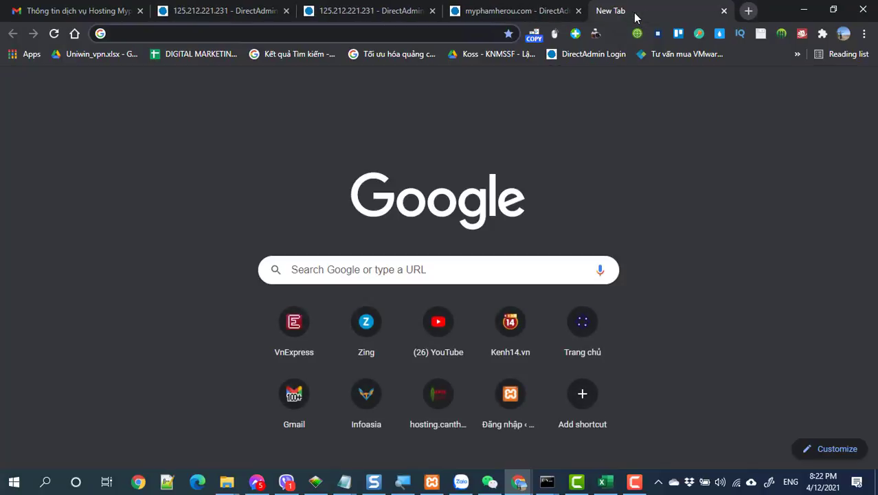
pyautogui.write('my')
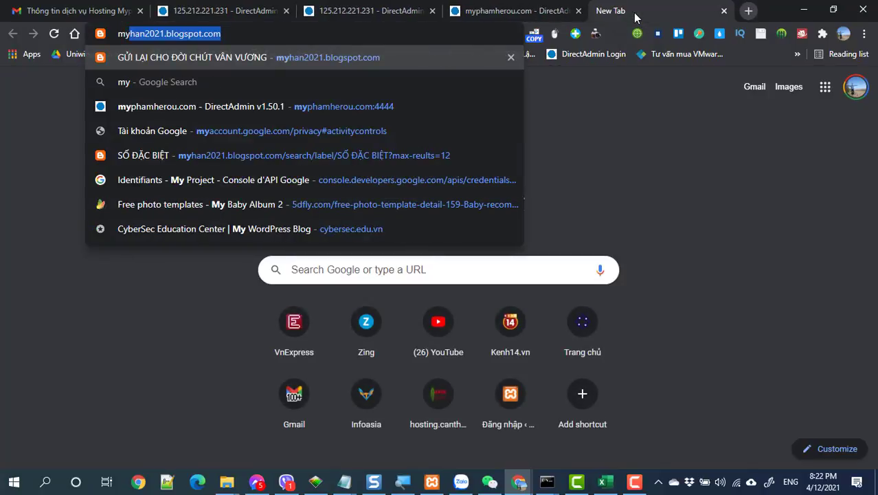
pyautogui.write('pham')
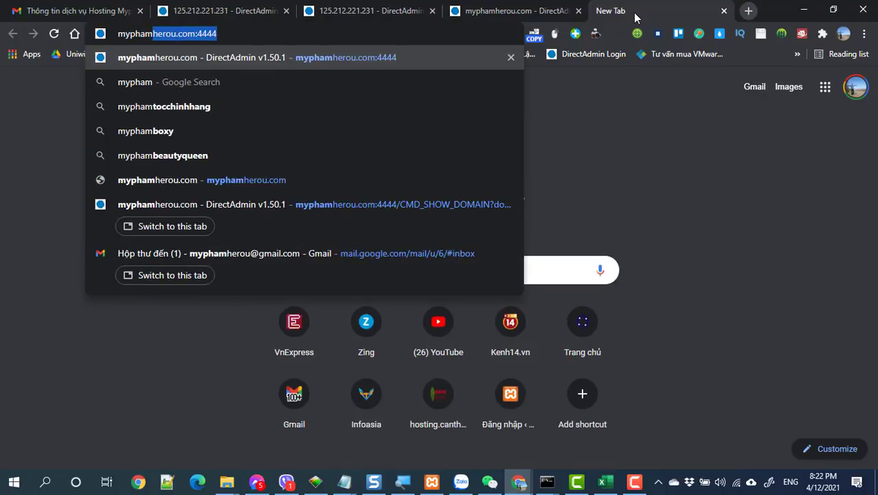
pyautogui.write('herou.com')
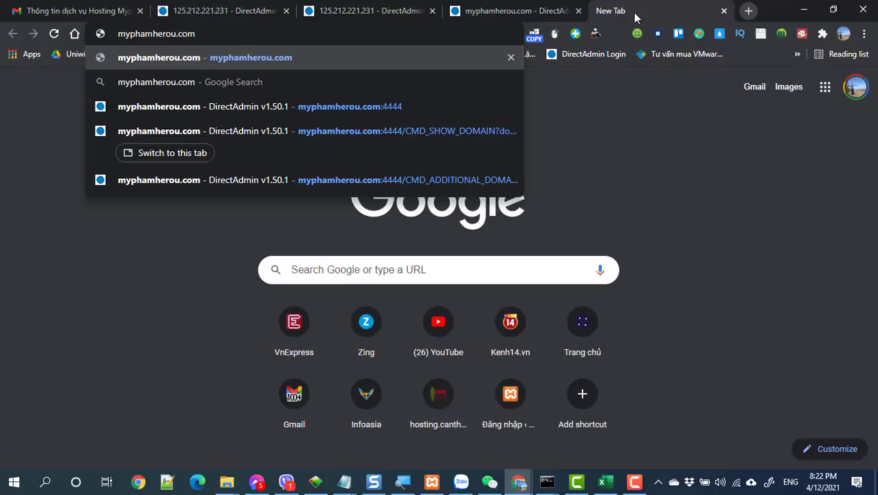
pyautogui.press('Home')
pyautogui.write('https')
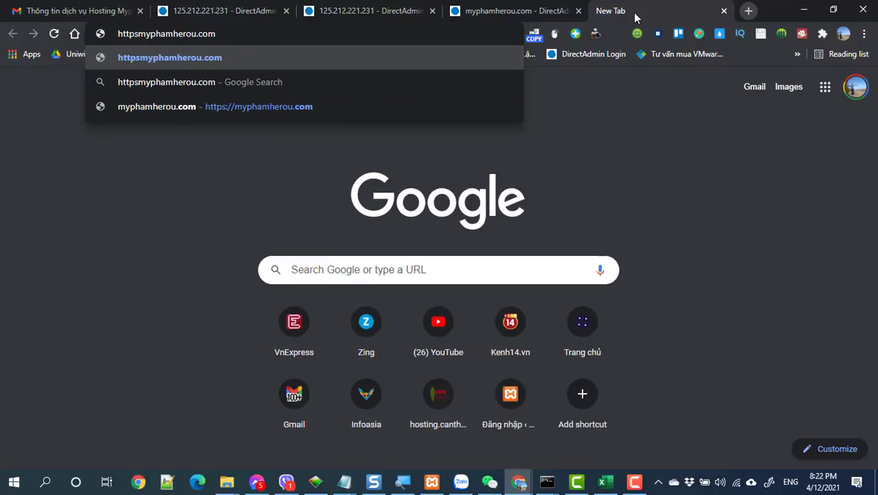
pyautogui.write('://')
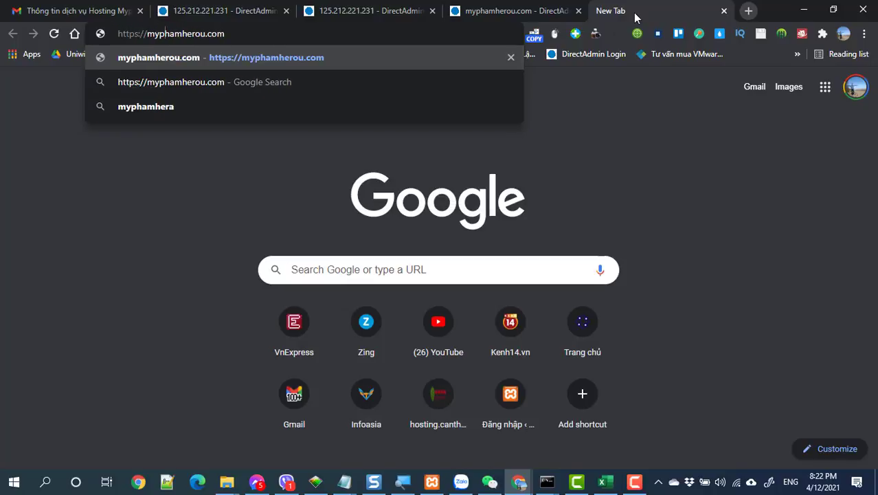
pyautogui.press('End')
pyautogui.write('/')
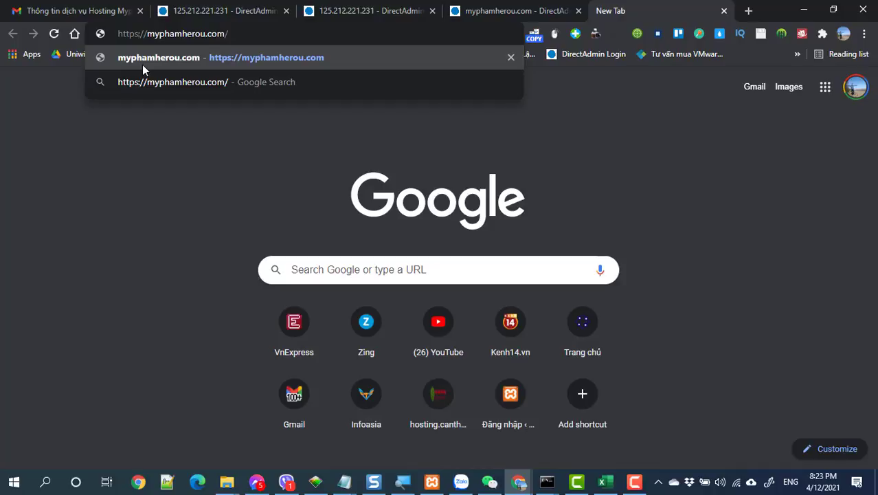
pyautogui.write(':')
pyautogui.click(266, 35)
pyautogui.write('instal')
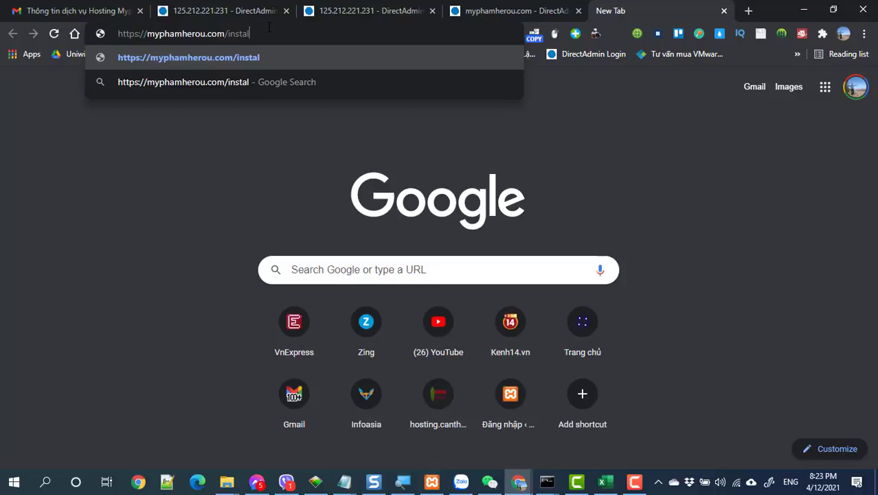
pyautogui.write('ler.php')
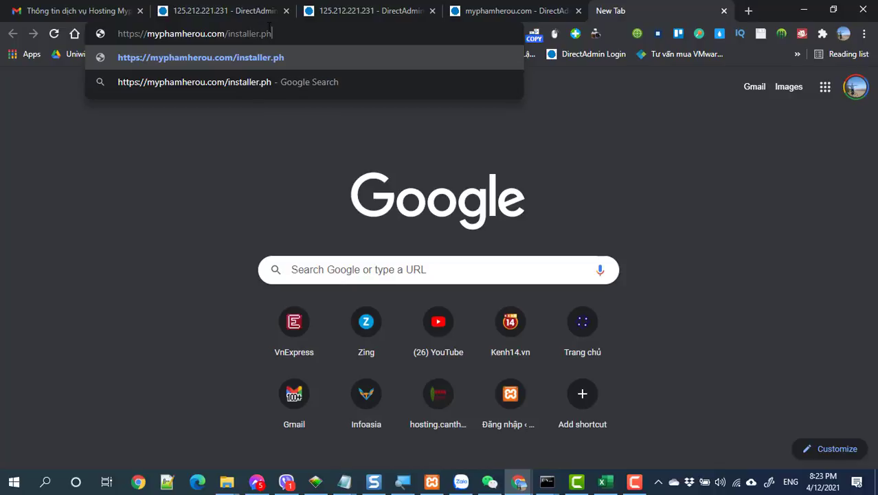
# Check the installer.php name against the File Manager listing before loading the address
pyautogui.moveTo(277, 33); pyautogui.dragTo(226, 34)
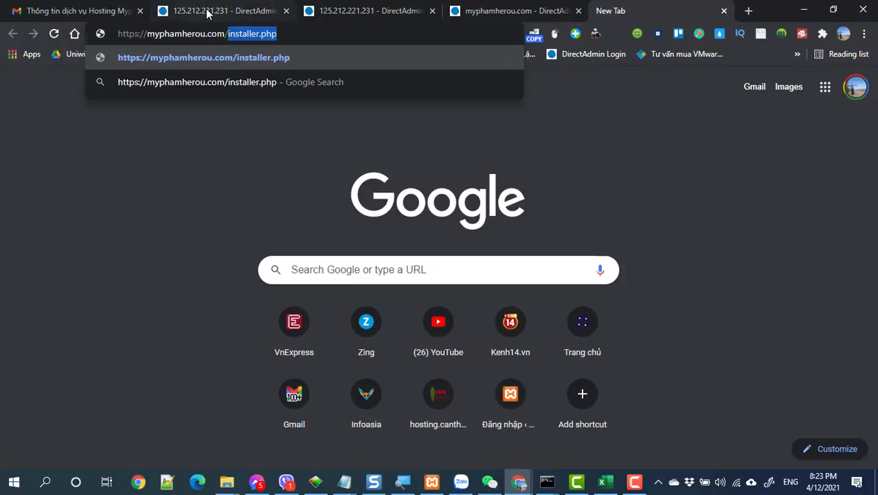
pyautogui.click(209, 11)
pyautogui.moveTo(104, 290); pyautogui.dragTo(59, 297)
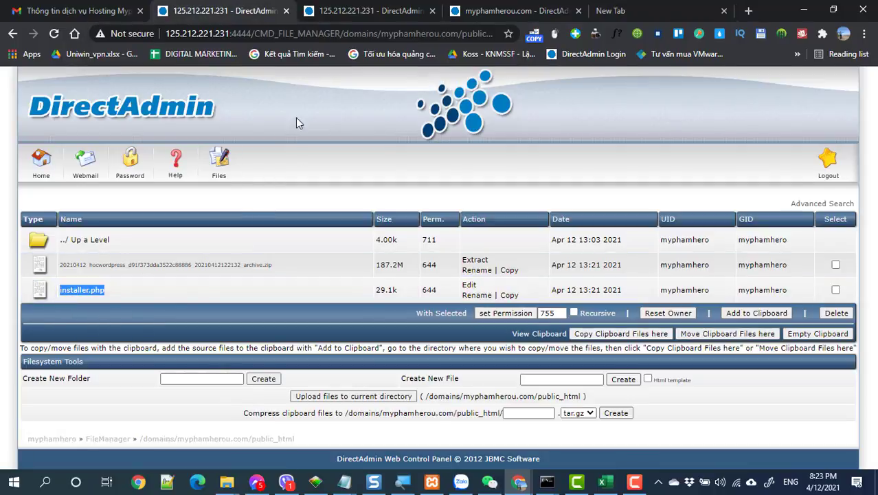
pyautogui.moveTo(446, 34); pyautogui.dragTo(540, 39)
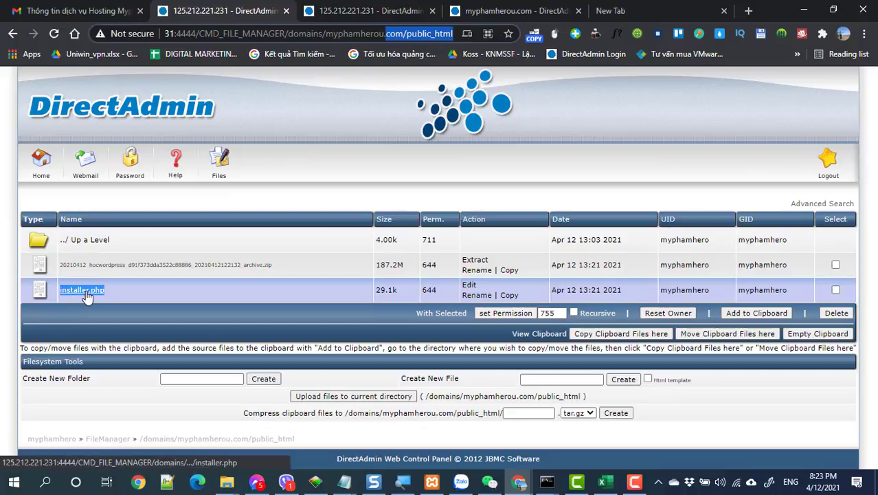
pyautogui.moveTo(86, 294)
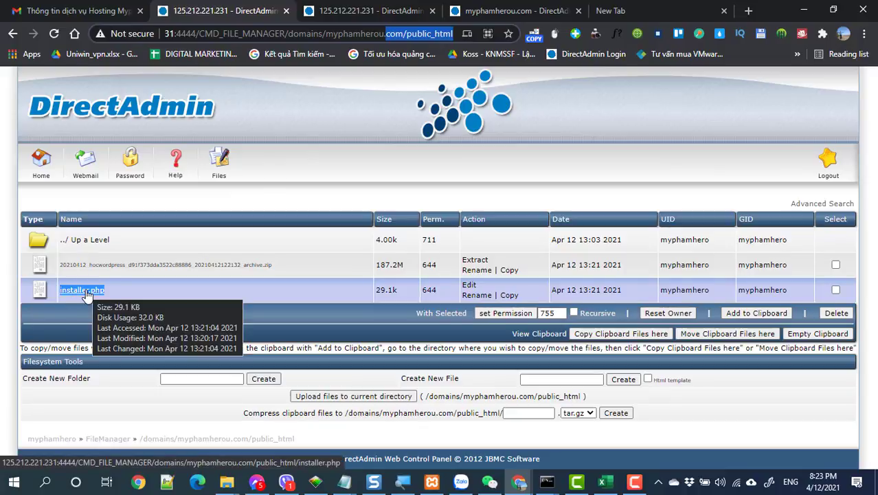
pyautogui.click(539, 13)
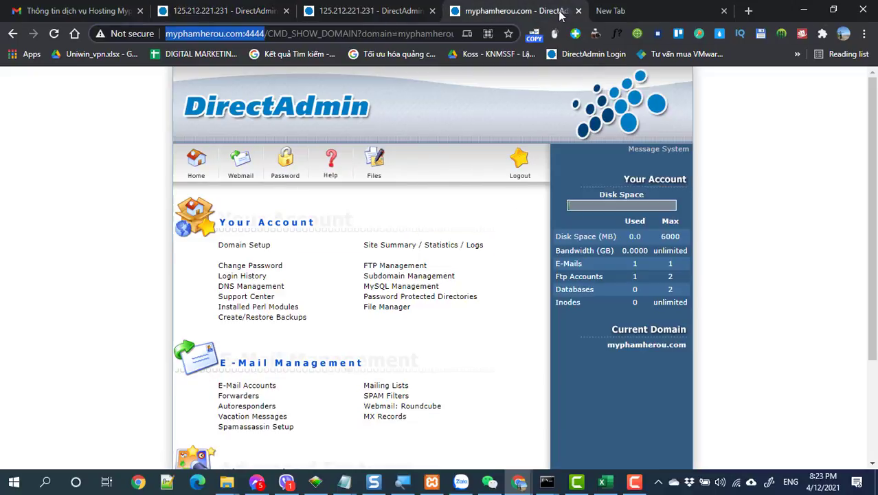
pyautogui.click(610, 11)
pyautogui.click(291, 34)
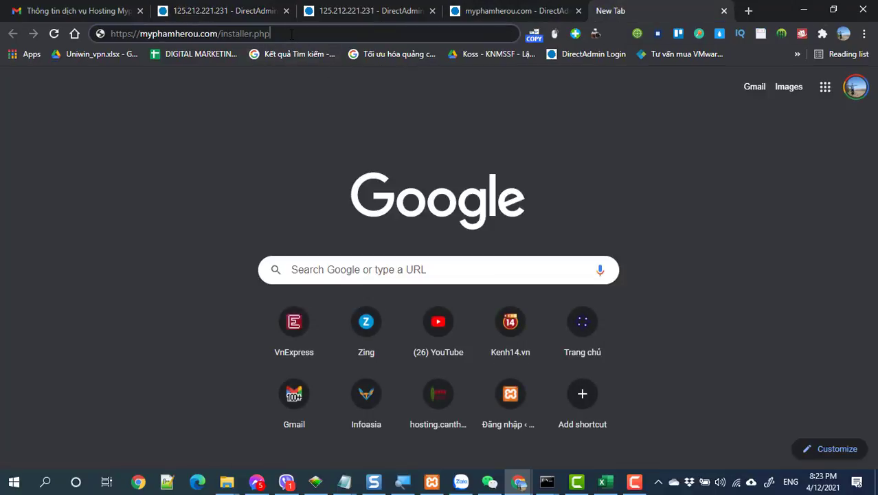
# Load installer.php, accept all terms and notices, and continue to archive extraction
pyautogui.press('Return')
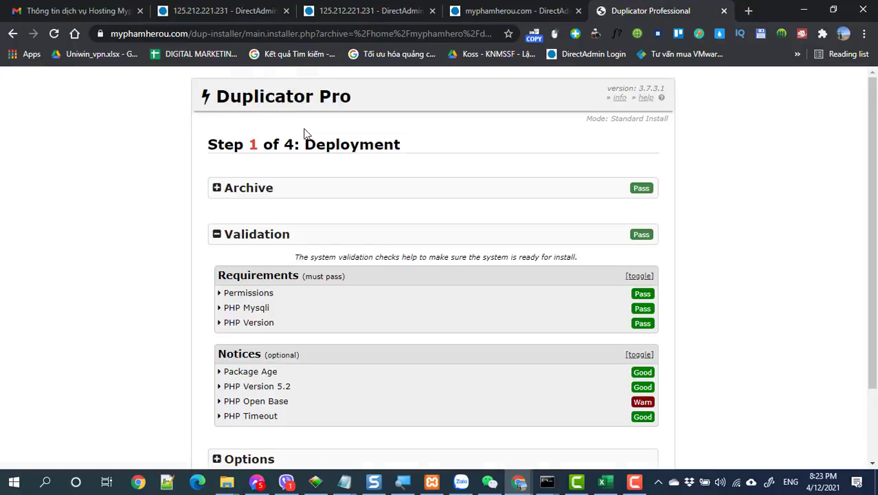
pyautogui.scroll(-1, 305, 133)
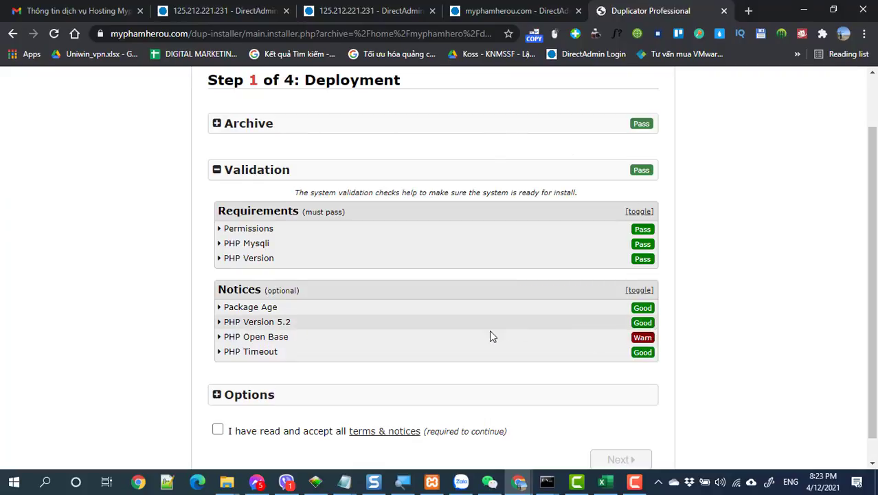
pyautogui.click(217, 429)
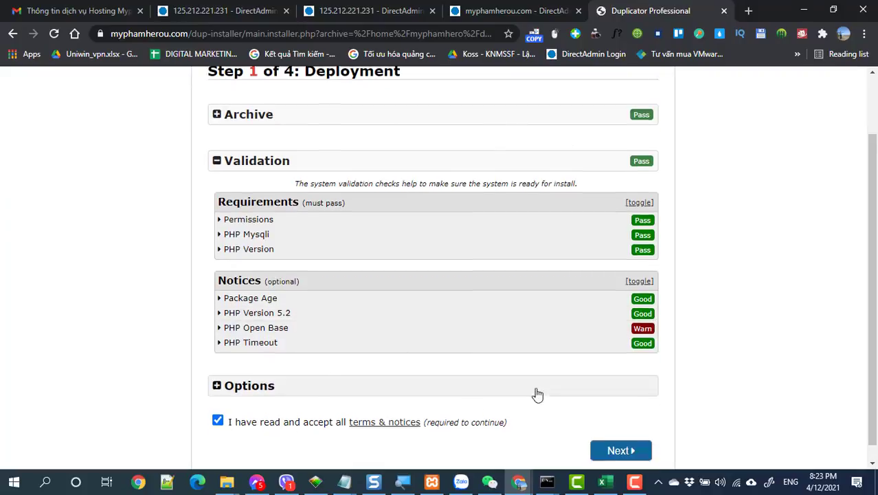
pyautogui.scroll(-1, 604, 426)
pyautogui.click(618, 433)
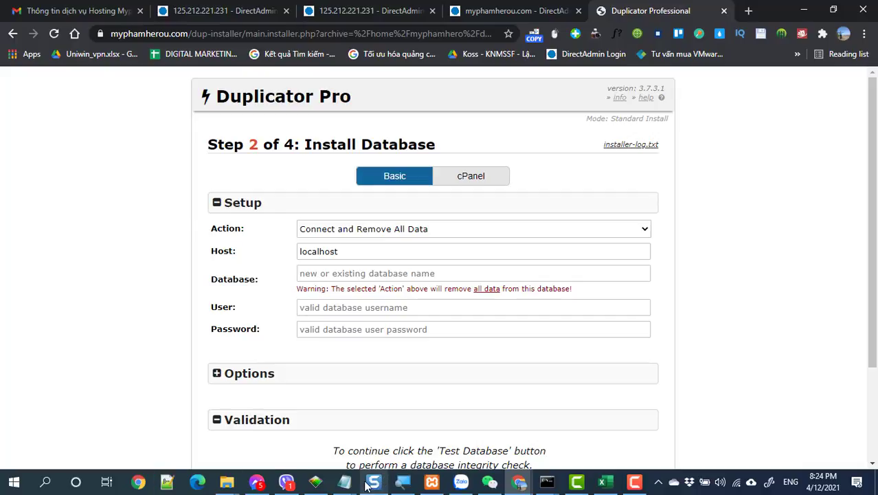
# Fill the Database field with myphamhero_data and the User field with the user name from the notes
pyautogui.moveTo(344, 482)
pyautogui.click(812, 434)
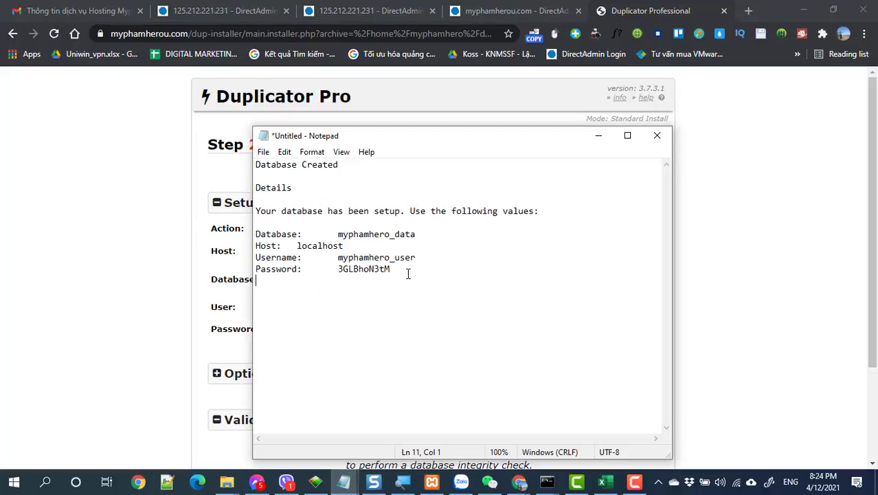
pyautogui.moveTo(339, 234); pyautogui.dragTo(427, 236)
pyautogui.hotkey('ctrl', 'c')
pyautogui.click(147, 294)
pyautogui.click(357, 272)
pyautogui.hotkey('ctrl', 'v')
pyautogui.hotkey('alt', 'Tab')
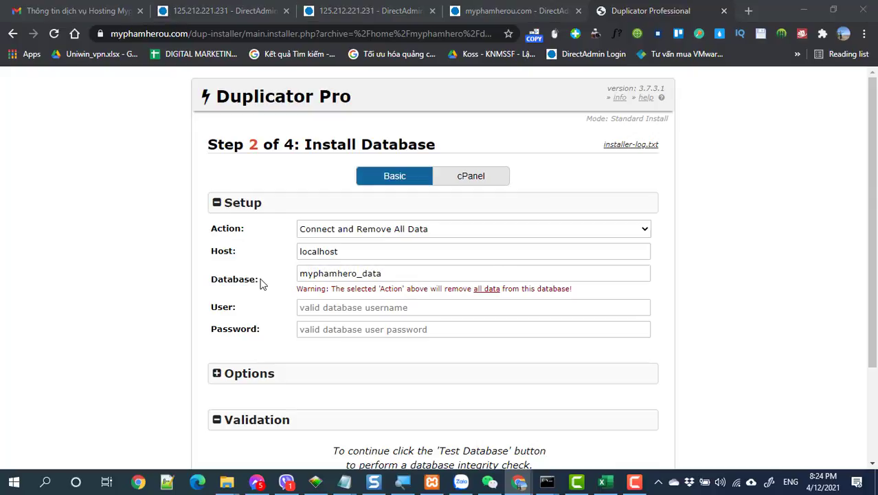
pyautogui.moveTo(338, 258); pyautogui.dragTo(443, 259)
pyautogui.hotkey('ctrl', 'c')
pyautogui.click(145, 314)
pyautogui.click(355, 307)
pyautogui.hotkey('ctrl', 'v')
# Copy the database password from the notes into the Password field
pyautogui.hotkey('alt', 'Tab')
pyautogui.moveTo(339, 268); pyautogui.dragTo(427, 273)
pyautogui.hotkey('ctrl', 'c')
pyautogui.hotkey('alt', 'Tab')
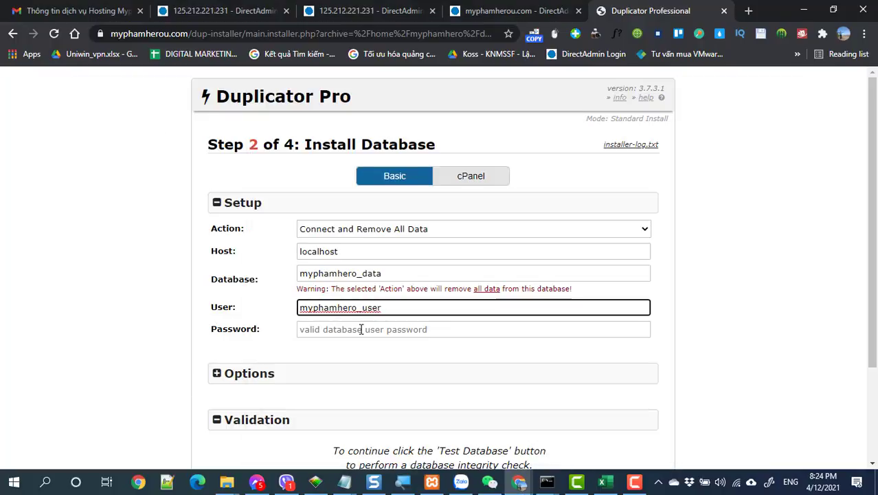
pyautogui.click(360, 329)
pyautogui.hotkey('ctrl', 'v')
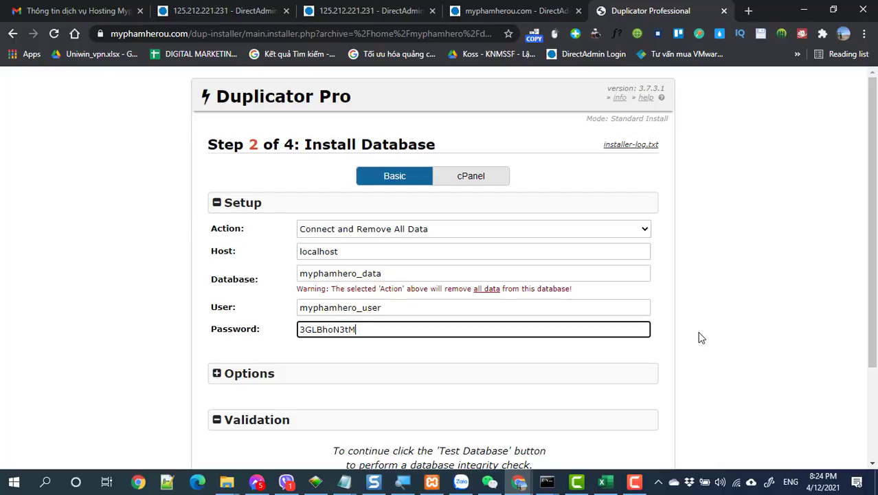
pyautogui.scroll(-3, 700, 337)
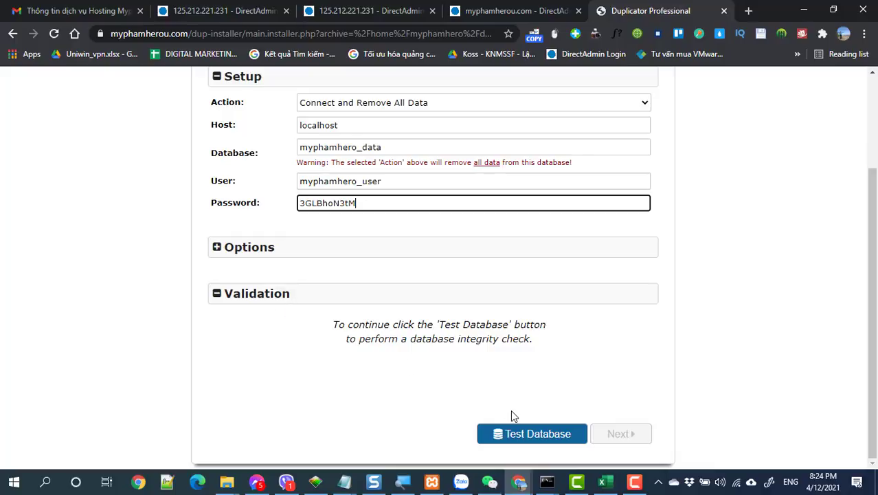
# Test the database connection, then proceed and confirm installing the database
pyautogui.click(519, 436)
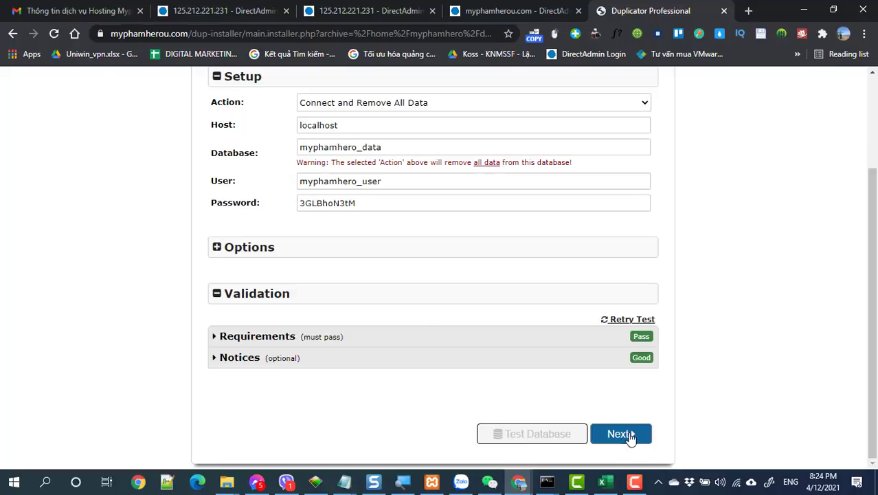
pyautogui.click(626, 435)
pyautogui.click(533, 351)
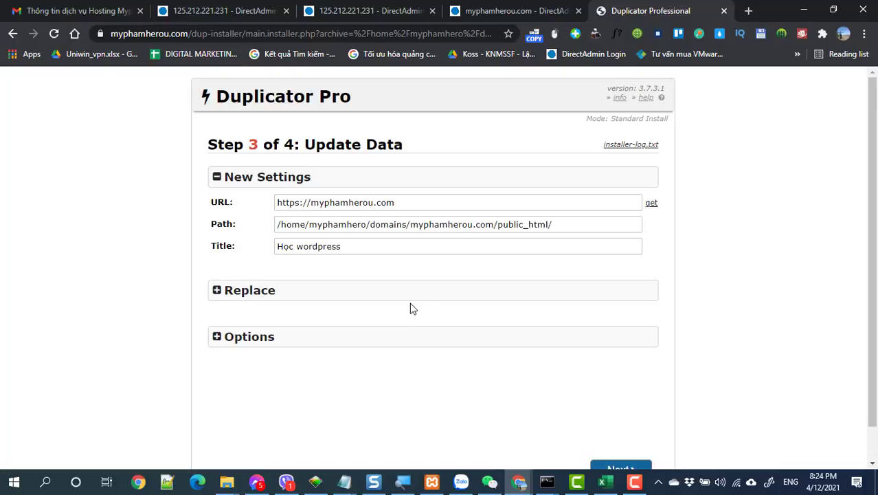
# In the installer Options, enable 'Remove schedules and storage endpoints' for cleanup
pyautogui.click(254, 301)
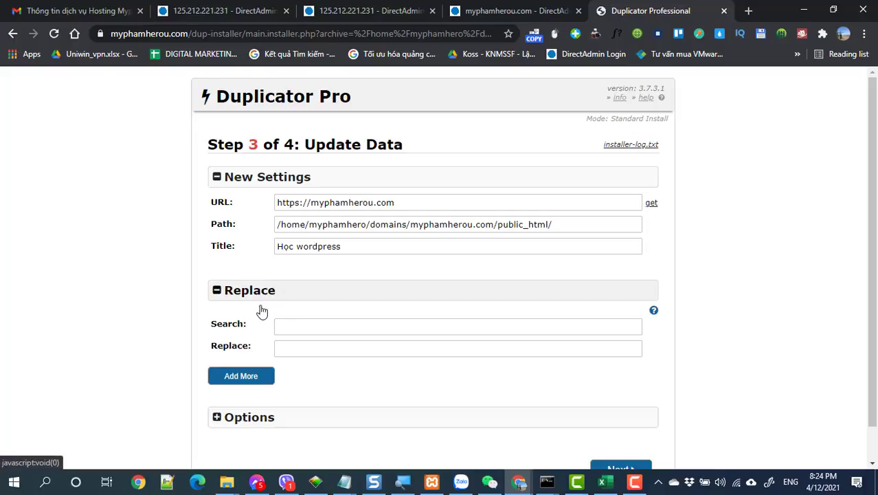
pyautogui.click(254, 302)
pyautogui.click(249, 346)
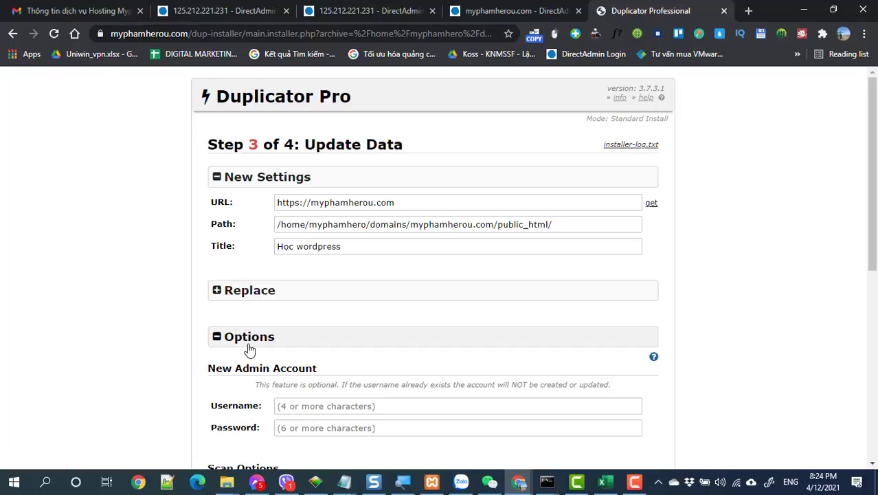
pyautogui.scroll(-2, 280, 362)
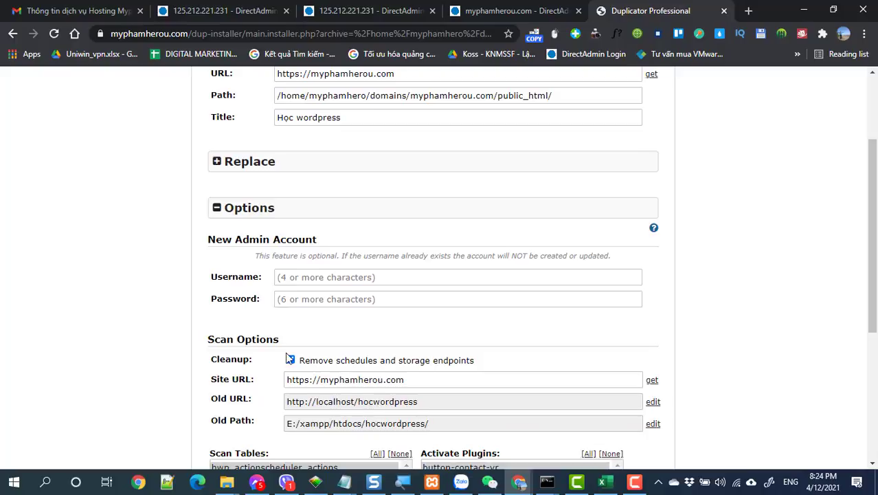
pyautogui.click(289, 360)
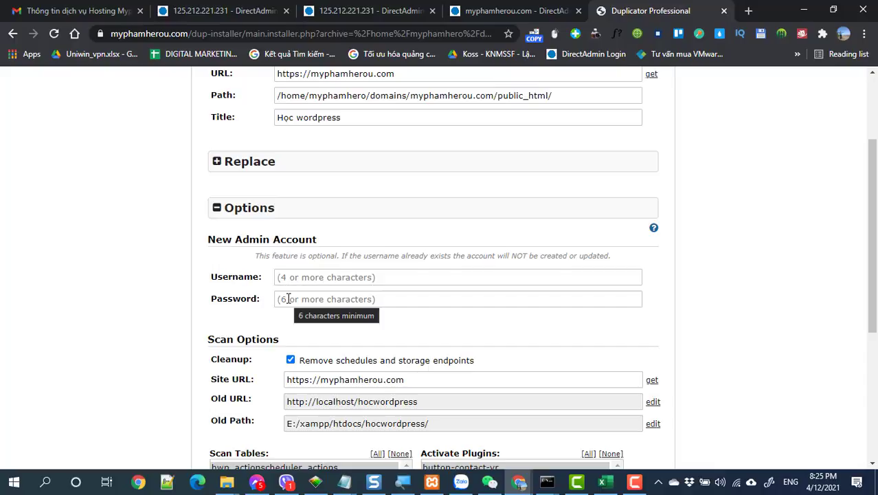
pyautogui.scroll(-1, 288, 299)
pyautogui.scroll(1, 288, 299)
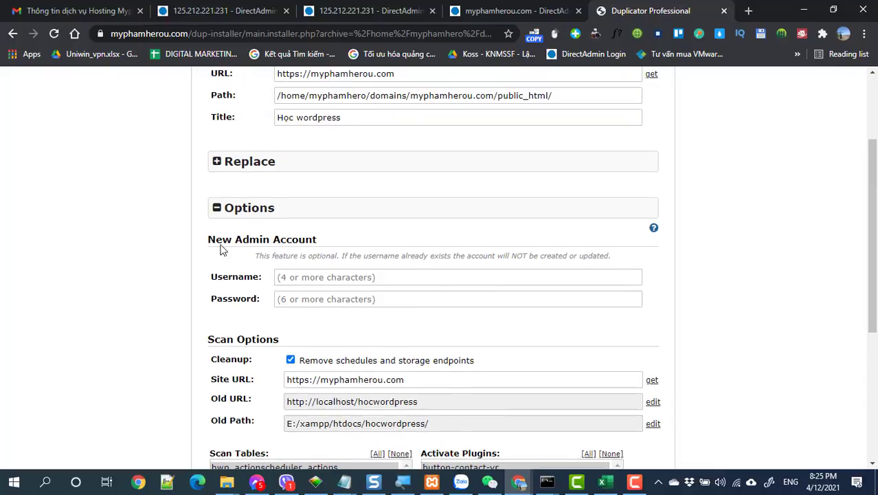
pyautogui.scroll(-2, 359, 351)
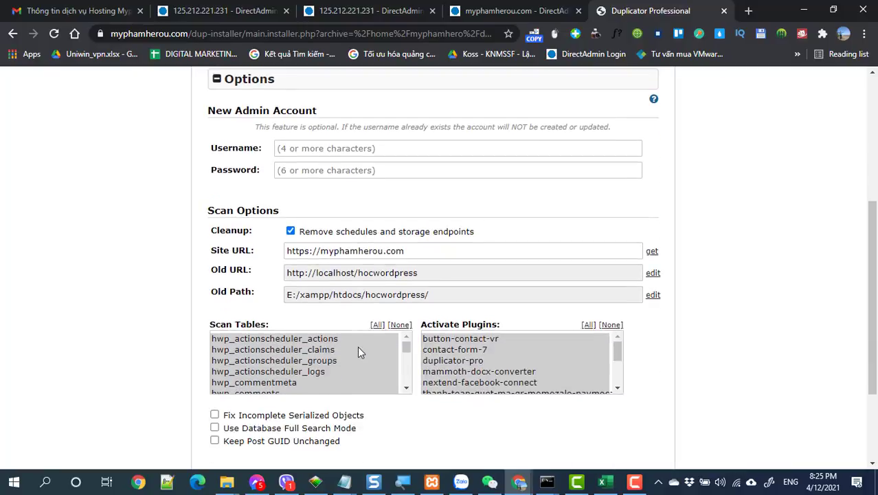
pyautogui.scroll(2, 357, 351)
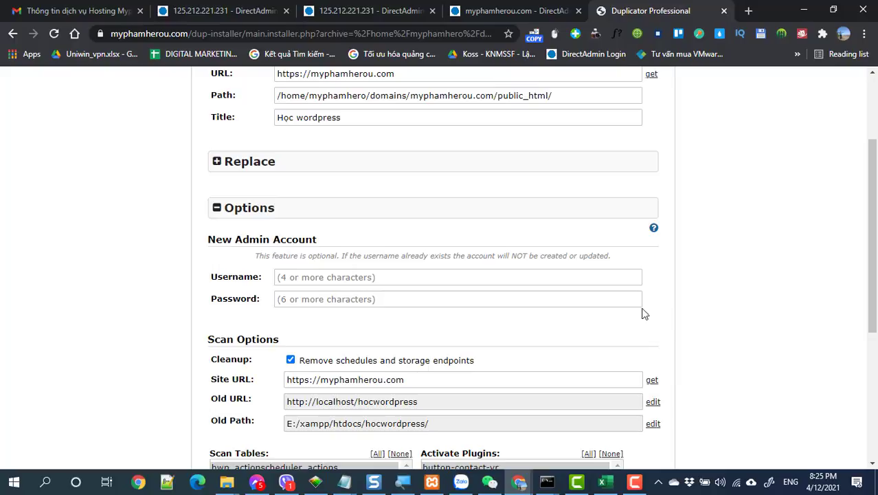
# Leave the new admin account fields empty, run the data update, and go to Site Login
pyautogui.click(390, 278)
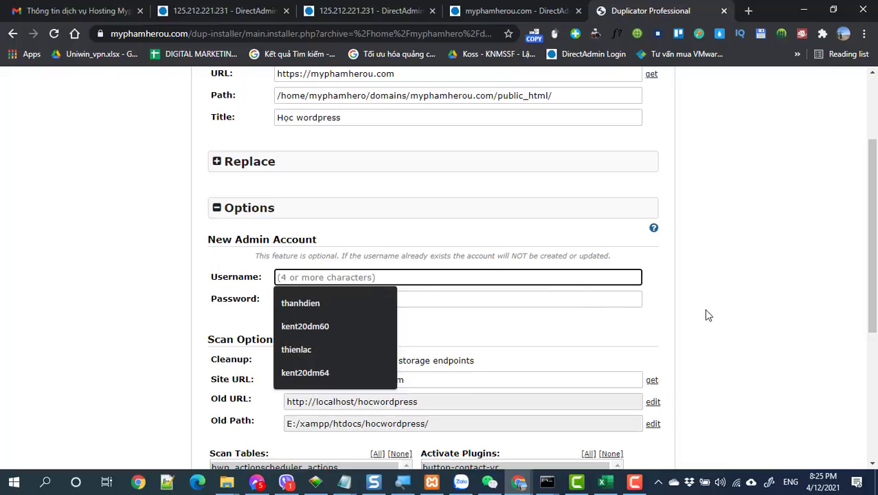
pyautogui.click(616, 310)
pyautogui.click(299, 278)
pyautogui.click(785, 311)
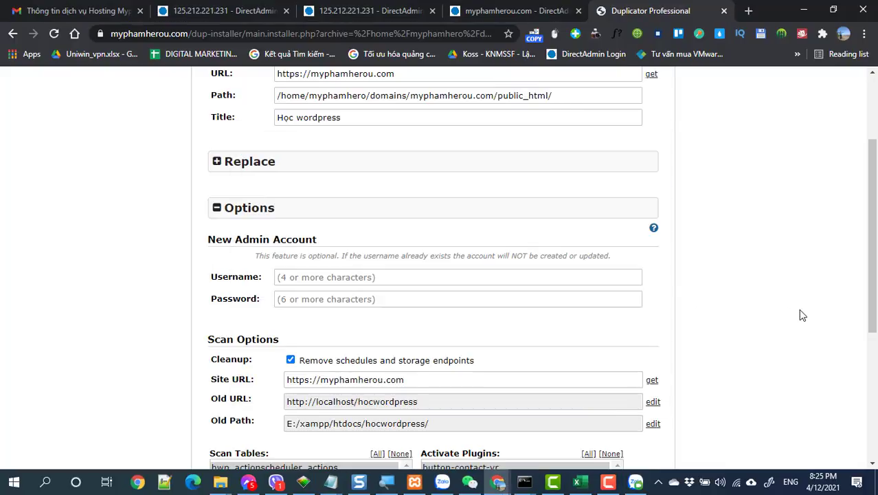
pyautogui.scroll(-3, 791, 315)
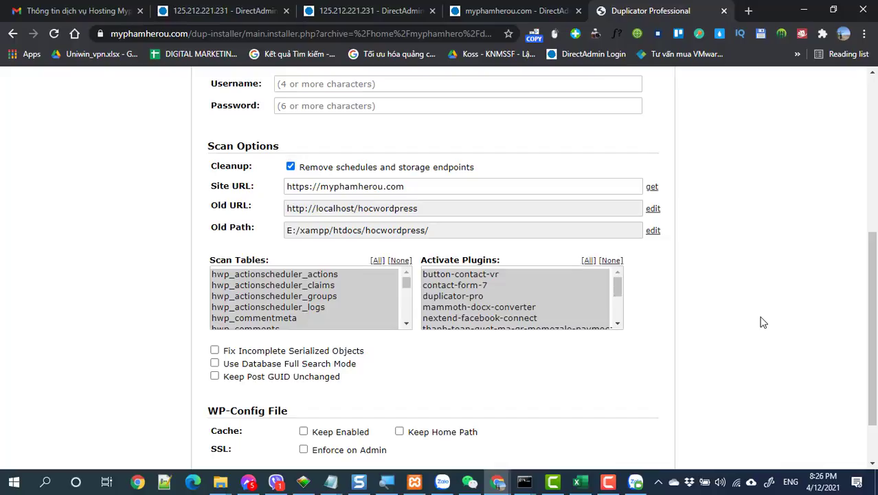
pyautogui.scroll(-1, 761, 321)
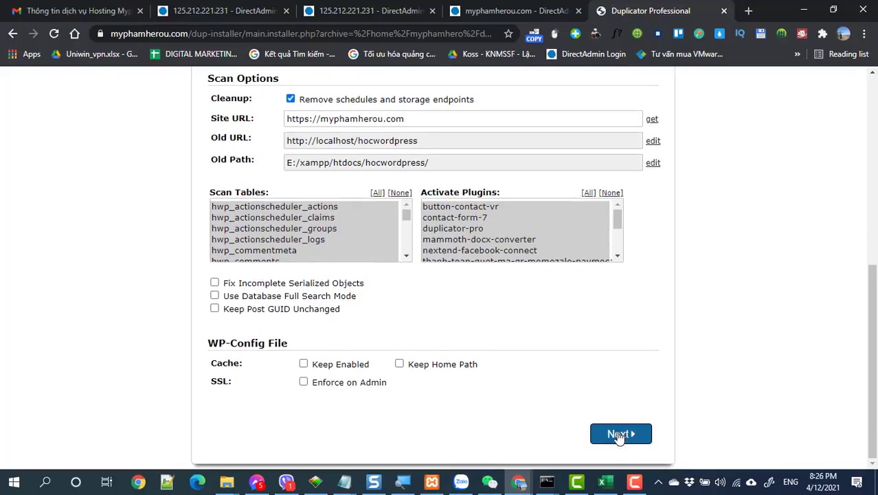
pyautogui.click(612, 436)
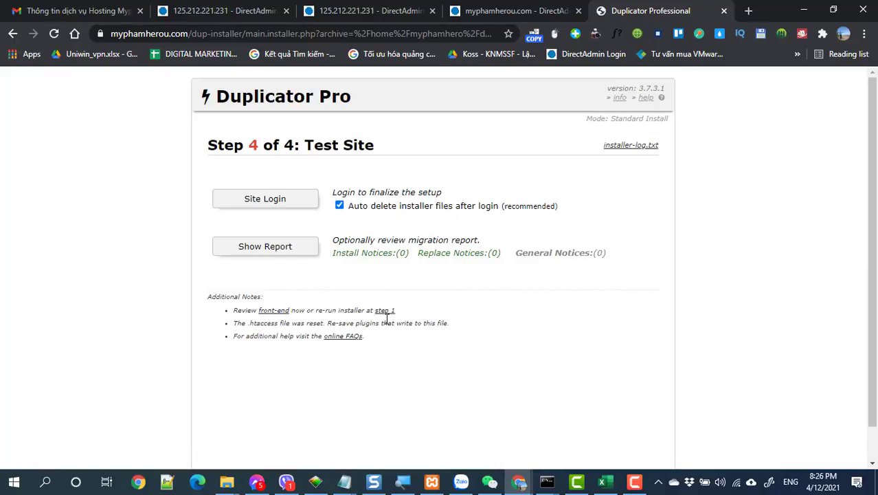
pyautogui.click(270, 206)
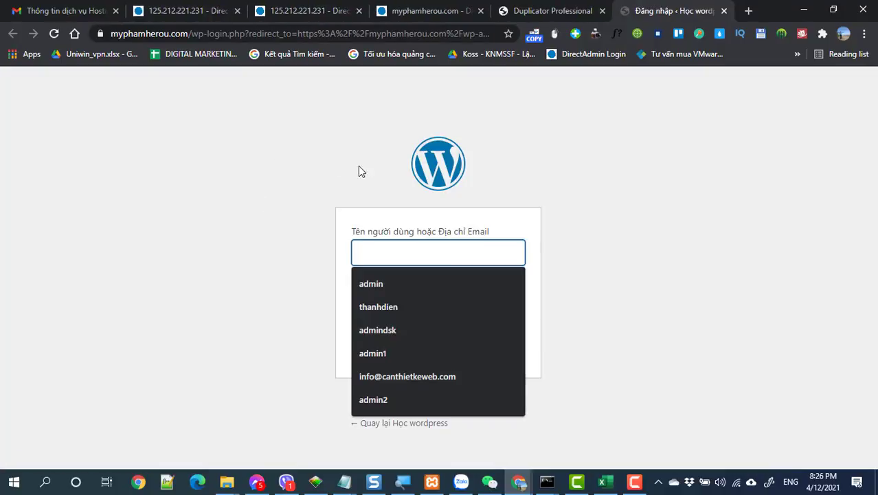
# Log in to WordPress with the admin username and password
pyautogui.click(726, 292)
pyautogui.click(457, 262)
pyautogui.write('thanhdien')
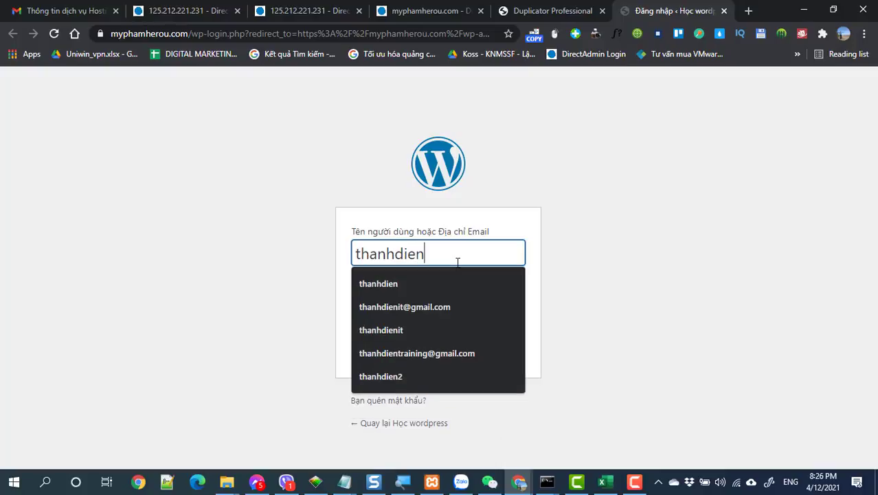
pyautogui.press('Tab')
pyautogui.write('******')
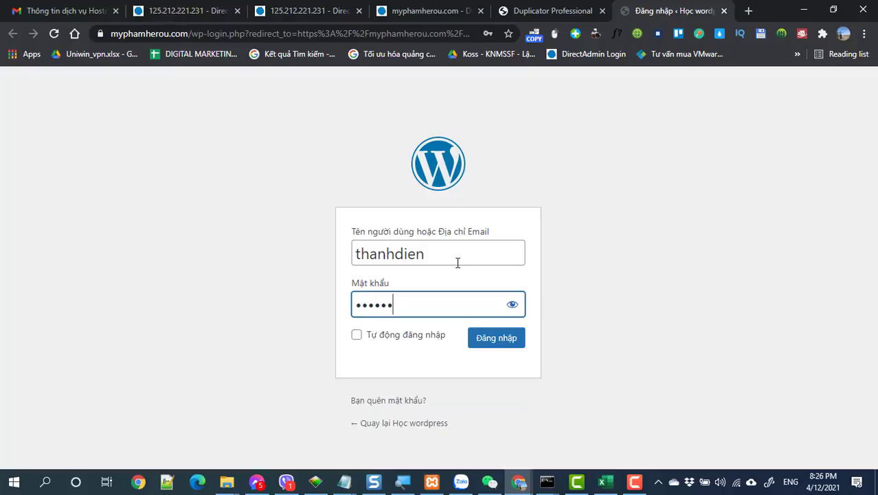
pyautogui.press('Return')
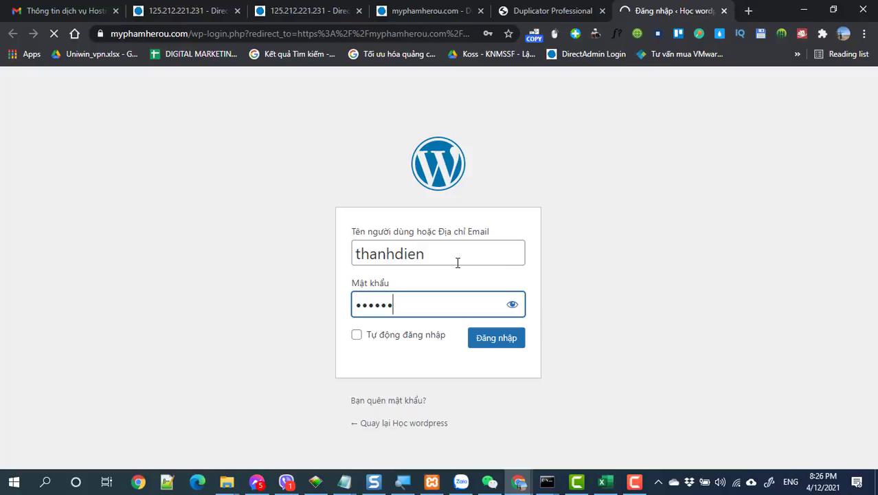
# Return to the WordPress admin tab and save the login password in Chrome
pyautogui.click(526, 10)
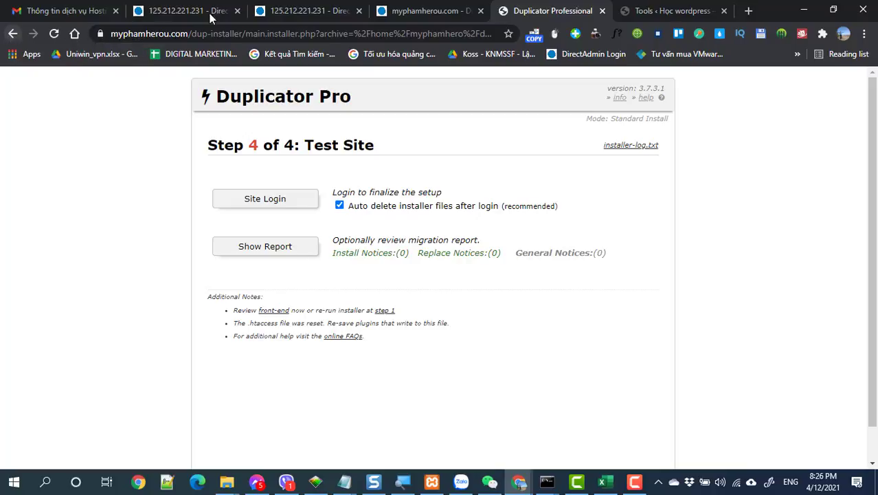
pyautogui.click(677, 10)
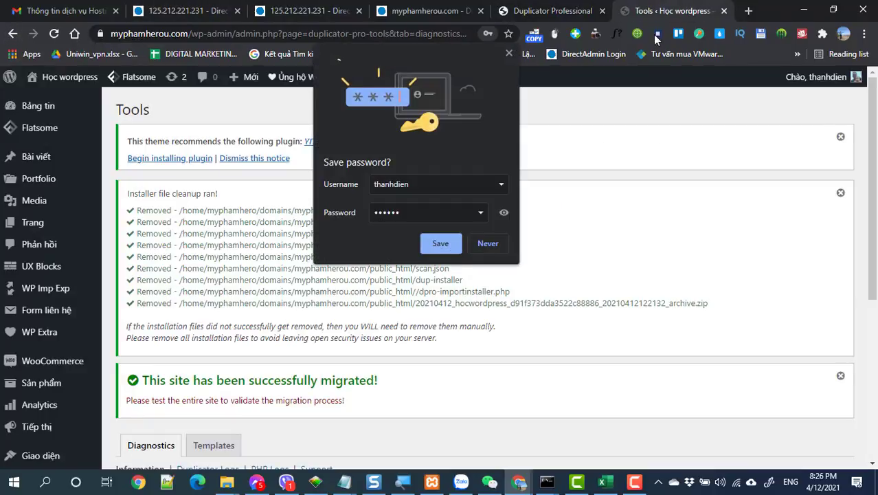
pyautogui.click(443, 245)
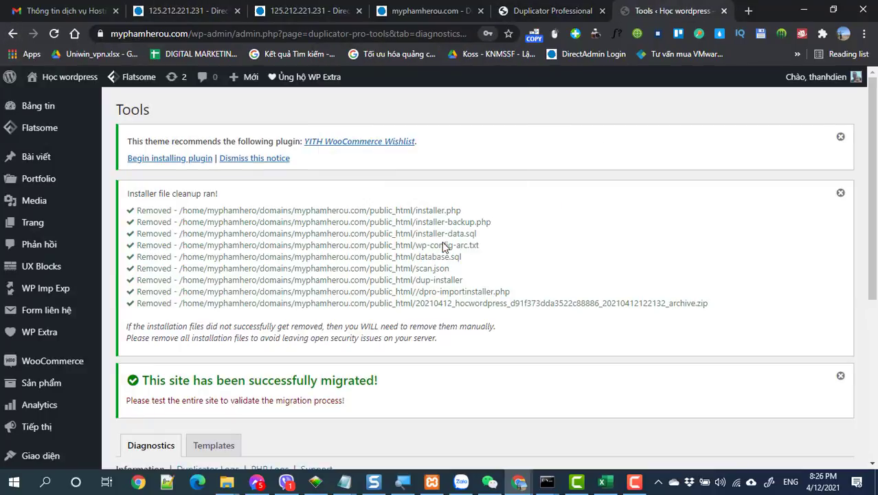
# Open the storefront via 'Xem cửa hàng' in a new tab and scroll down the page
pyautogui.moveTo(58, 77)
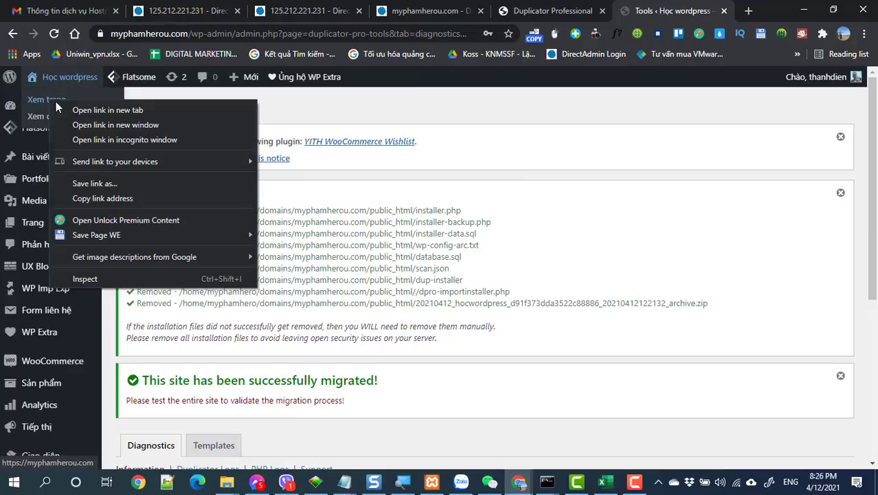
pyautogui.middleClick(79, 111)
pyautogui.click(677, 10)
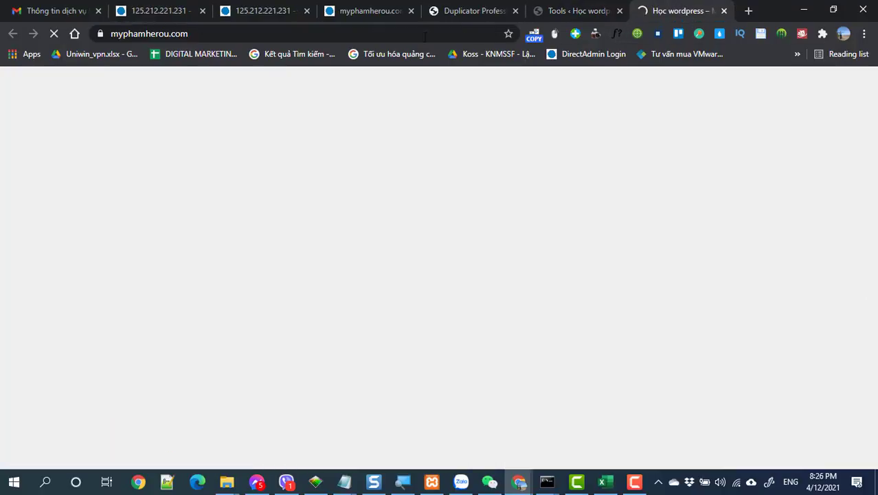
pyautogui.scroll(-2, 378, 260)
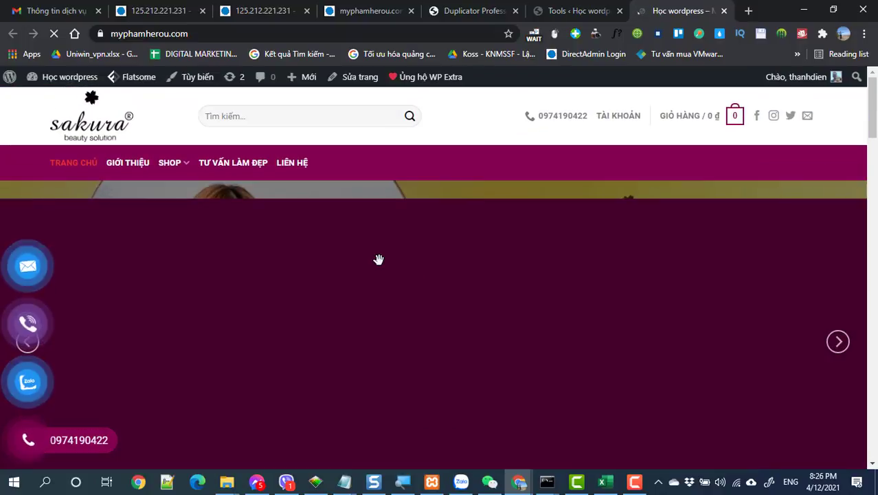
pyautogui.scroll(-5, 379, 260)
pyautogui.scroll(-5, 379, 259)
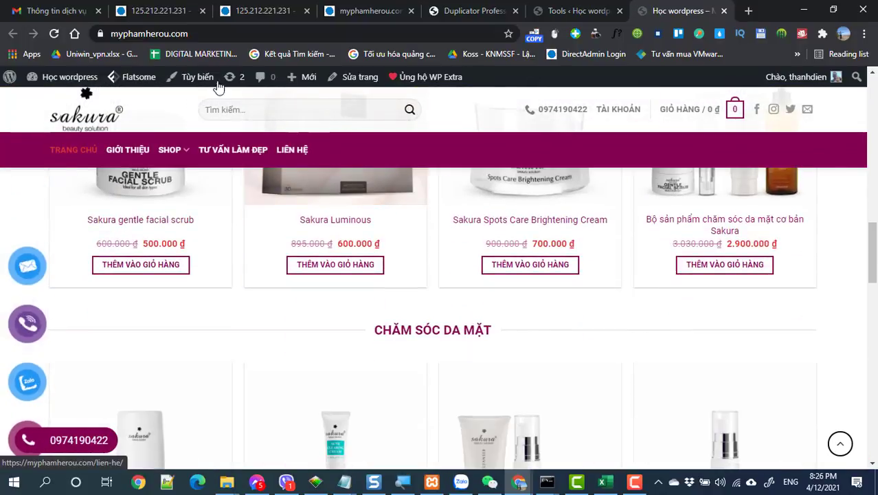
pyautogui.click(225, 33)
pyautogui.click(225, 33)
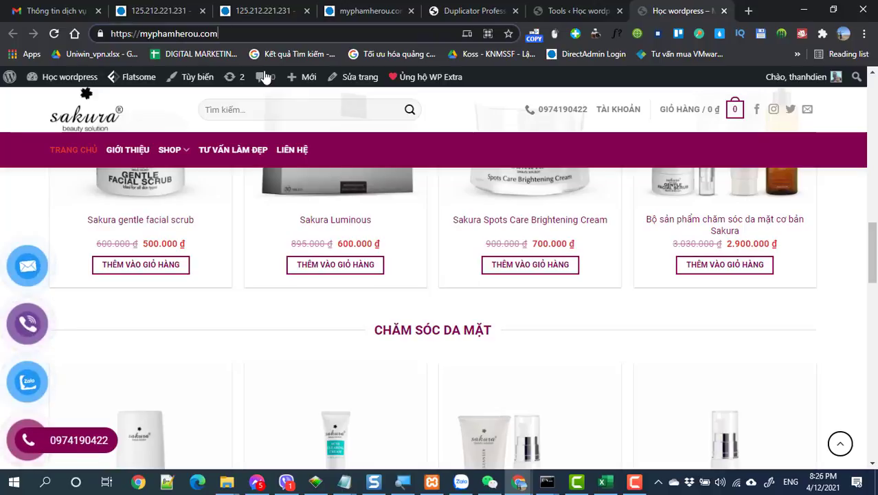
pyautogui.scroll(8, 269, 112)
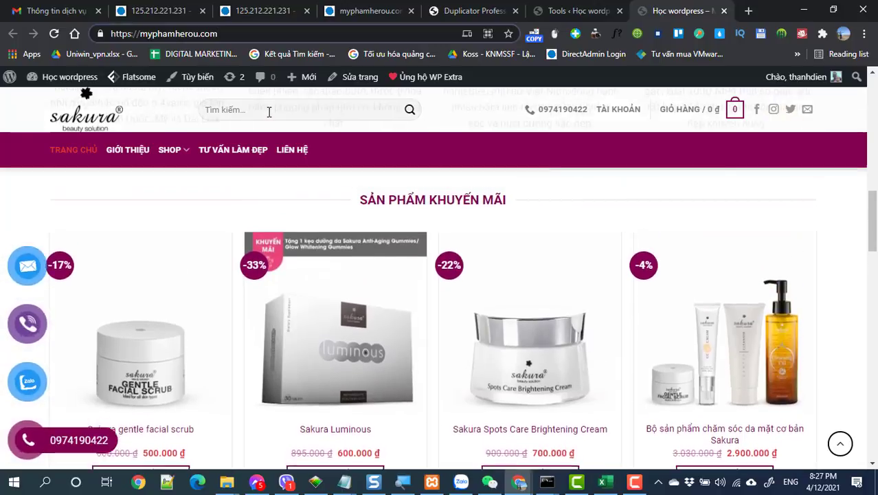
pyautogui.scroll(5, 268, 112)
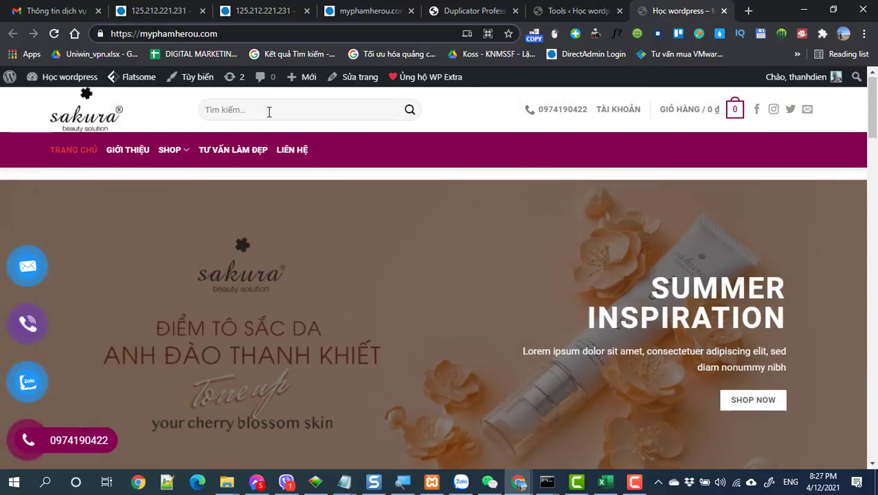
pyautogui.scroll(-3, 269, 112)
pyautogui.scroll(3, 269, 111)
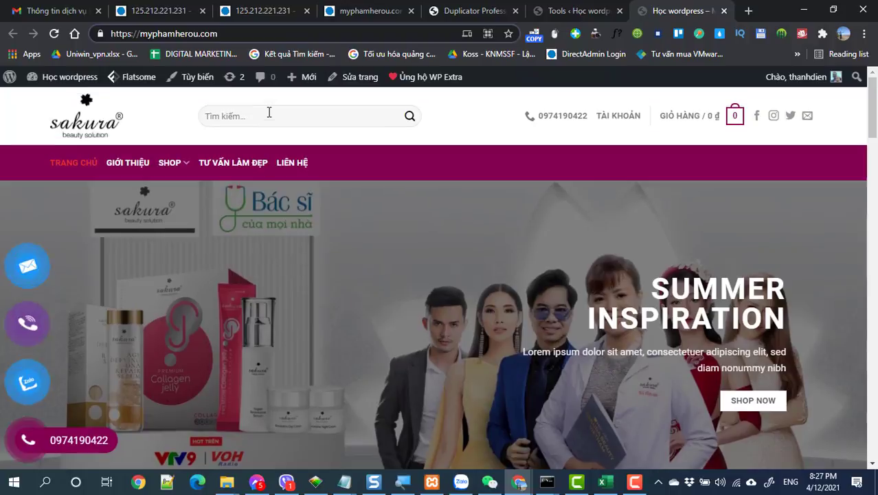
pyautogui.scroll(-4, 268, 112)
pyautogui.scroll(-10, 268, 112)
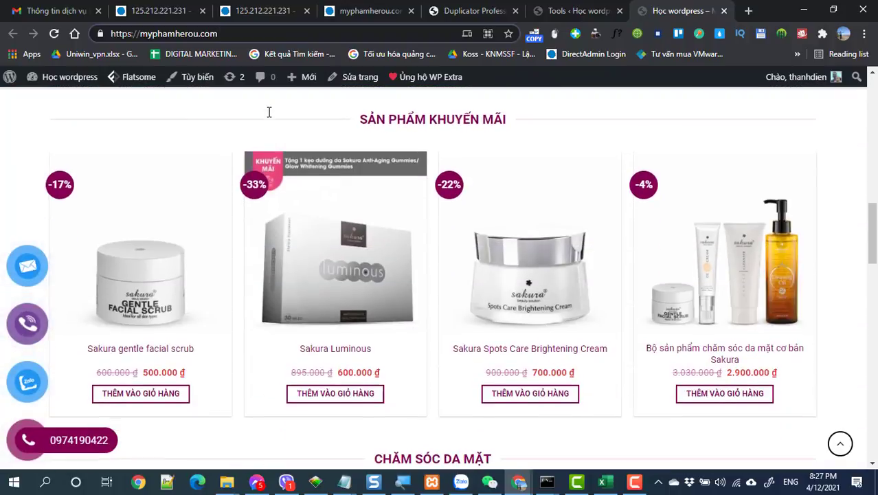